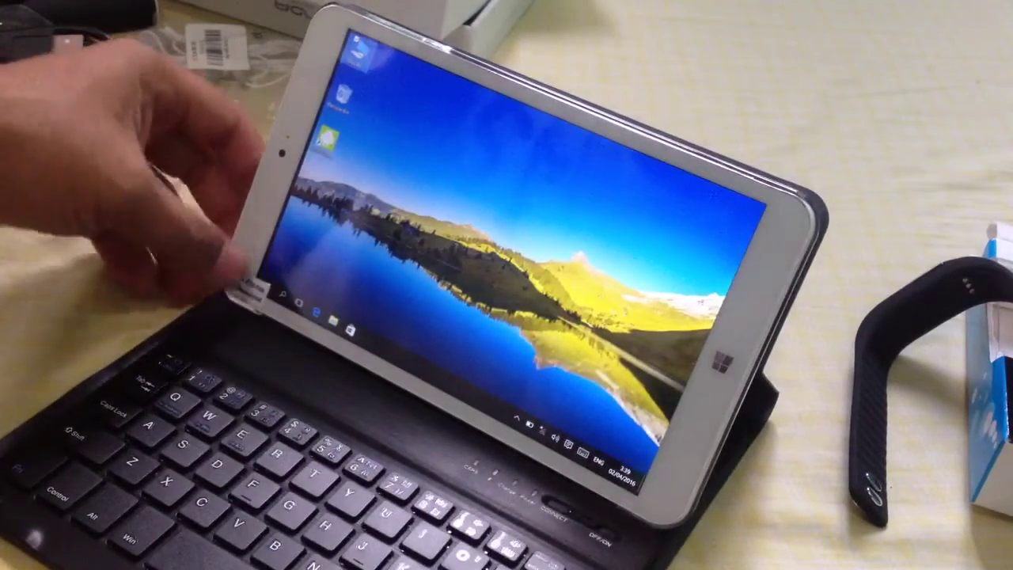
# - Open the Start menu and show the full All apps list
pyautogui.click(261, 294)
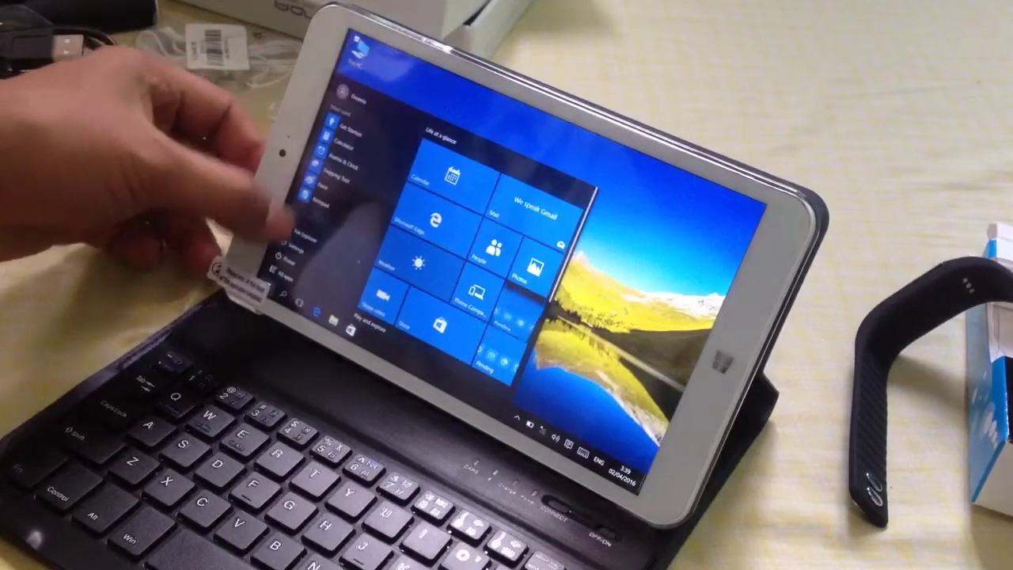
pyautogui.click(269, 273)
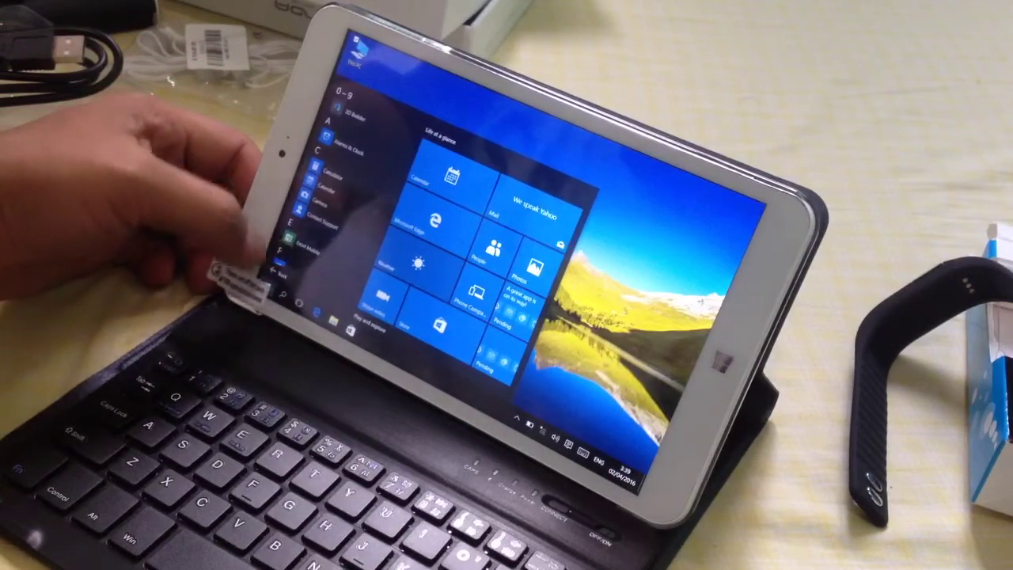
pyautogui.scroll(-5, 317, 182)
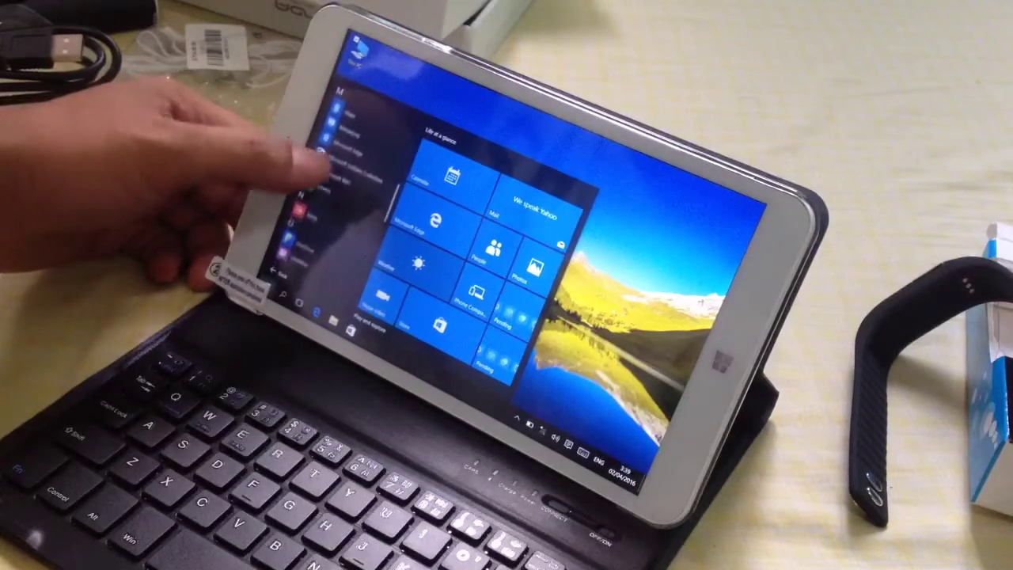
pyautogui.scroll(-5, 316, 190)
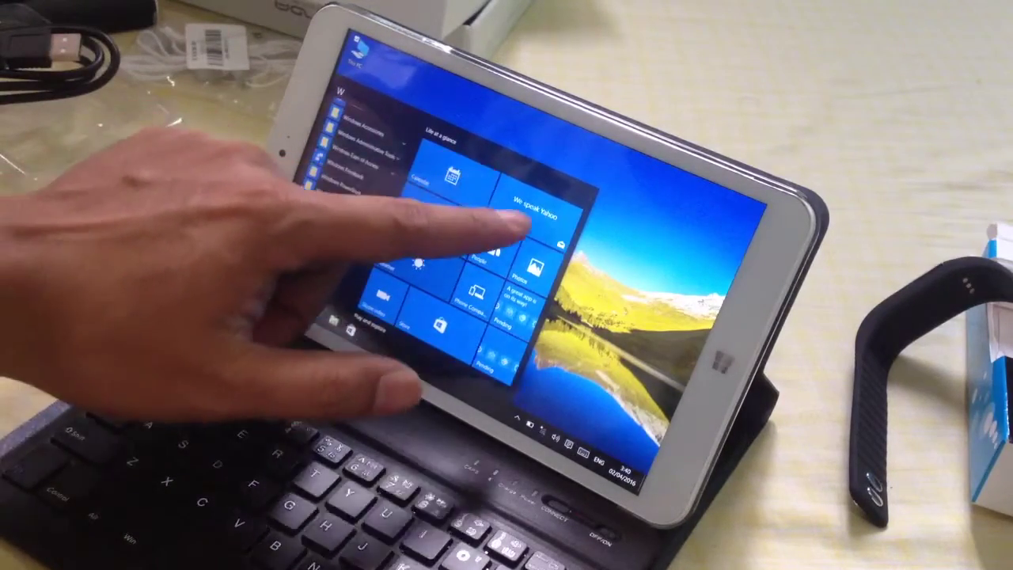
# - Launch Mail, close its Welcome window, and reopen the Start menu
pyautogui.click(507, 234)
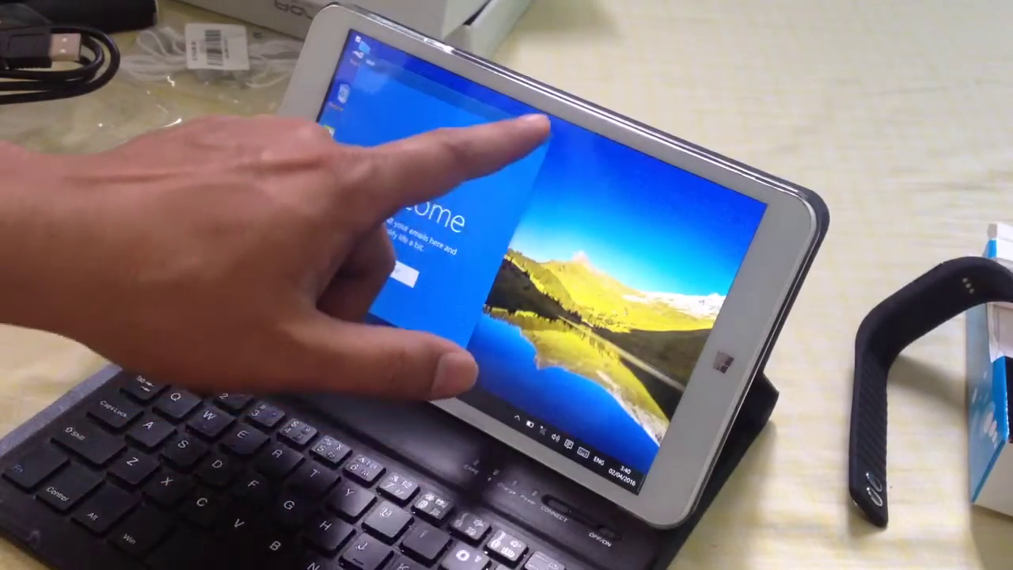
pyautogui.click(539, 131)
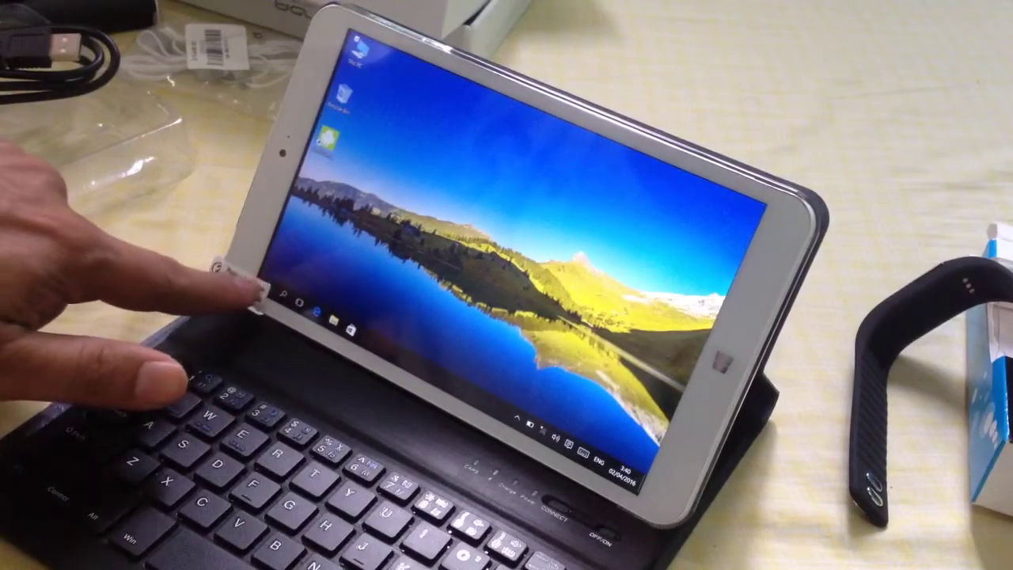
pyautogui.click(261, 297)
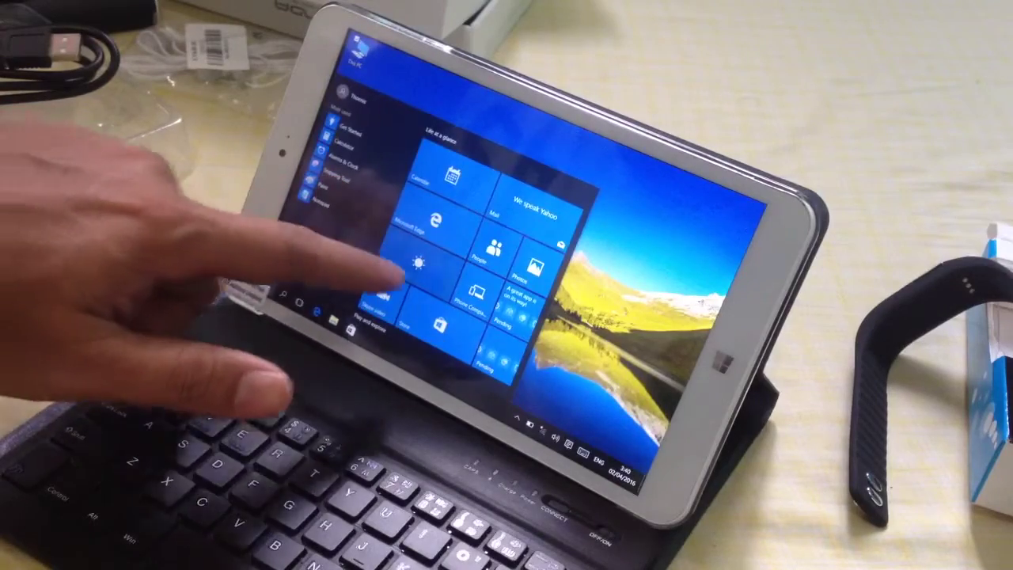
pyautogui.scroll(-2, 443, 261)
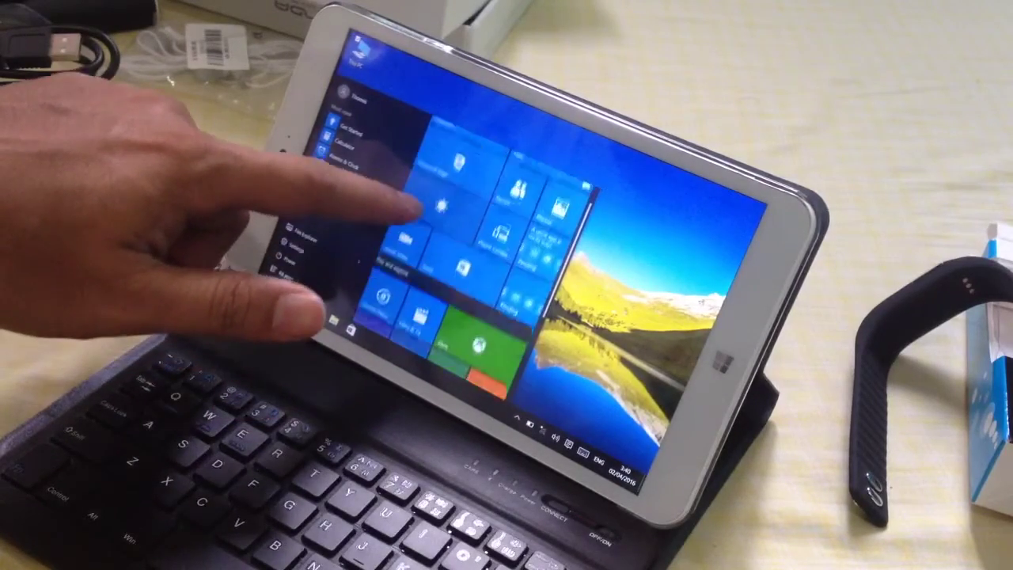
pyautogui.scroll(-3, 443, 253)
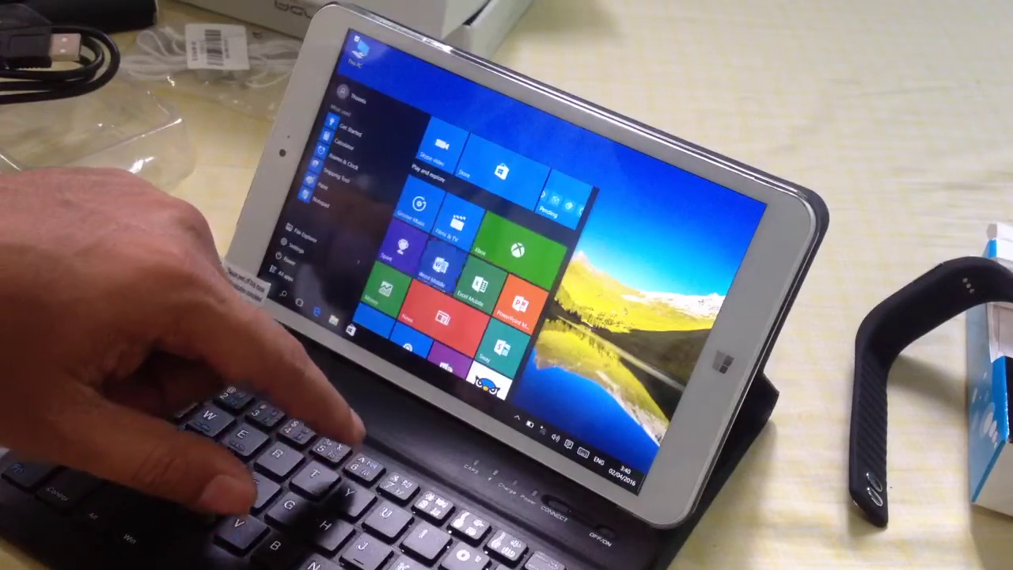
# - Start Word Mobile read-only, skip sign-in and dismiss its prompt, then close Word
pyautogui.click(443, 273)
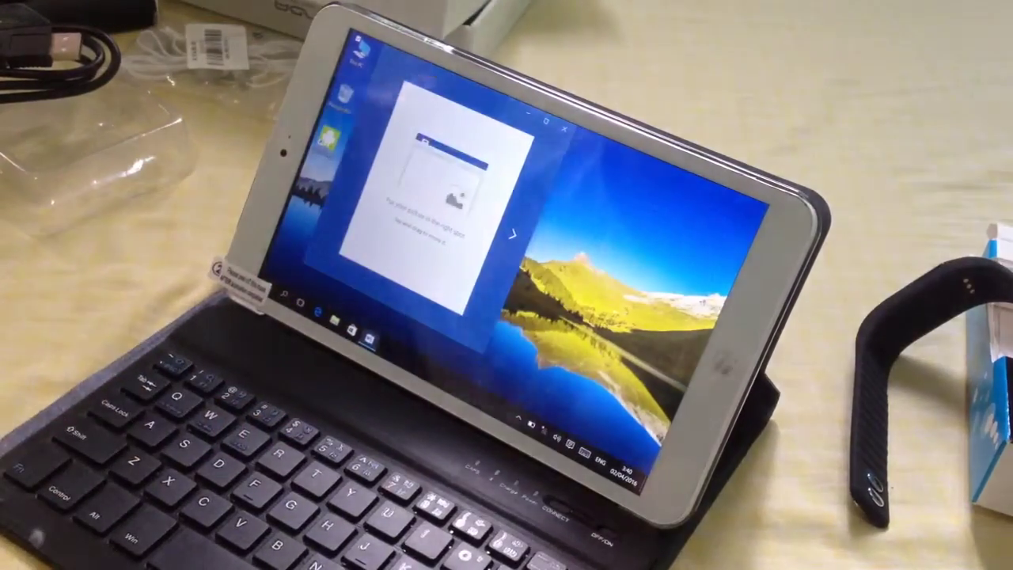
pyautogui.click(511, 234)
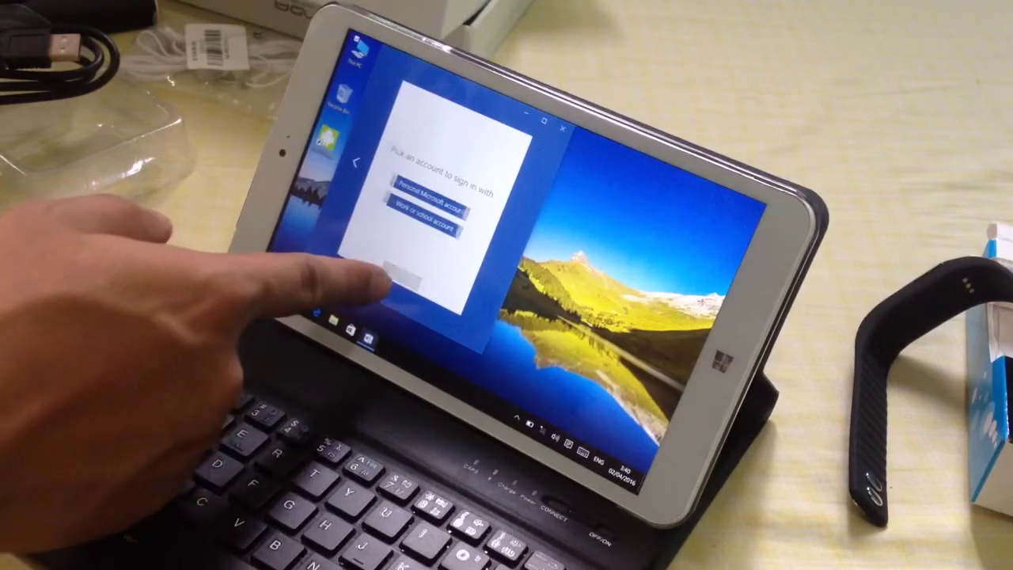
pyautogui.click(400, 273)
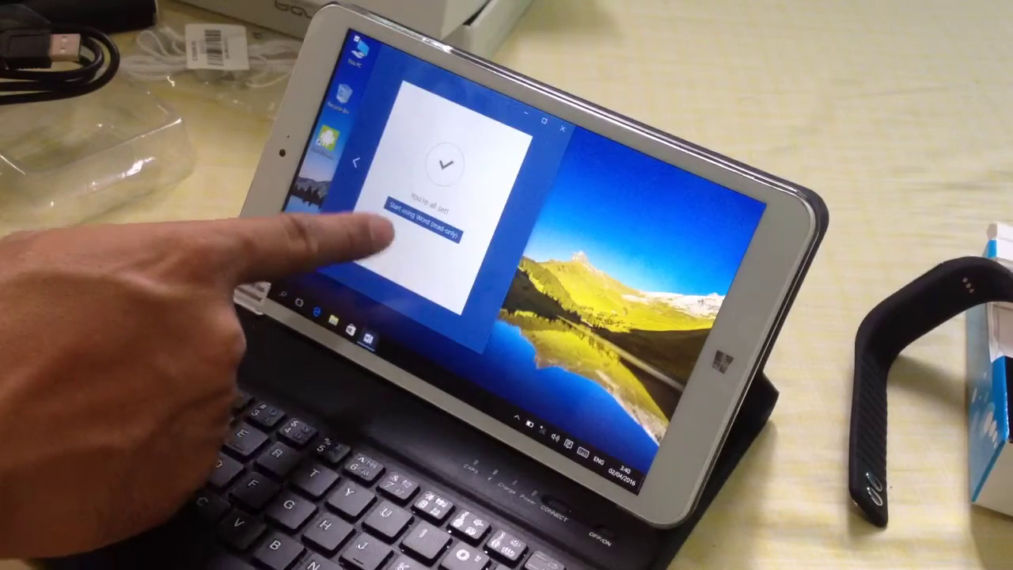
pyautogui.click(422, 220)
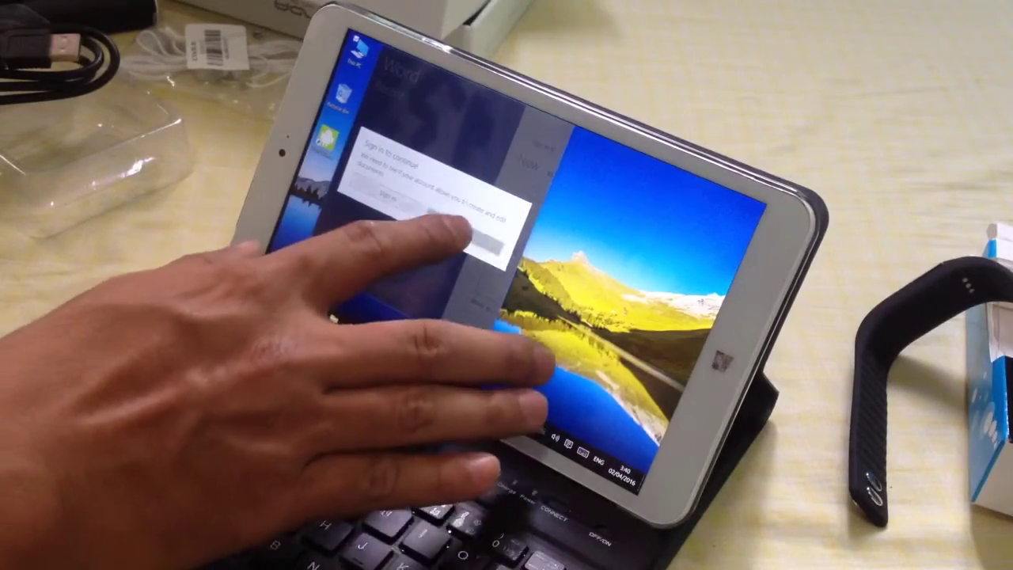
pyautogui.click(463, 232)
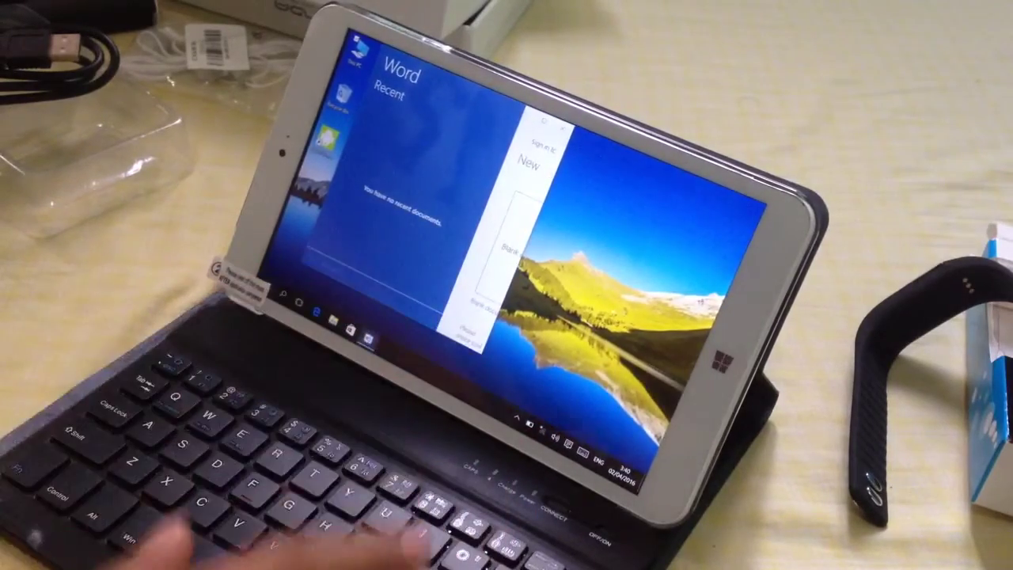
pyautogui.hotkey('ctrl', 'o')
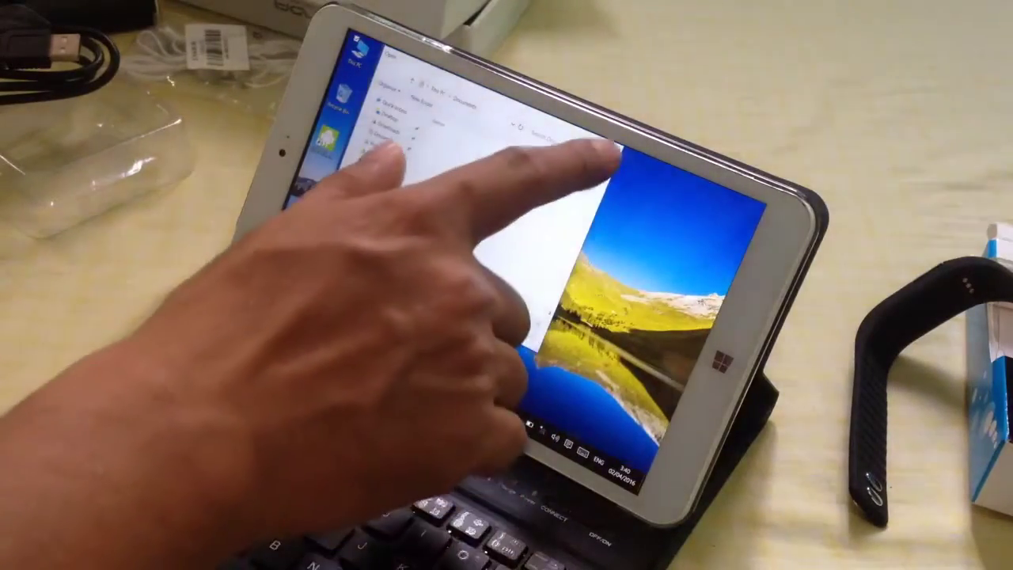
pyautogui.click(554, 158)
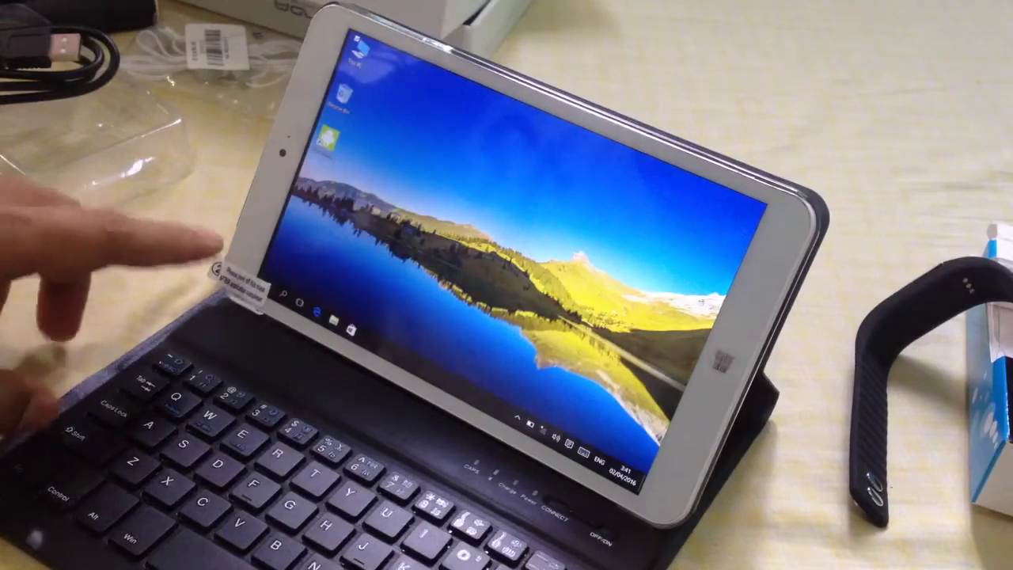
pyautogui.click(269, 299)
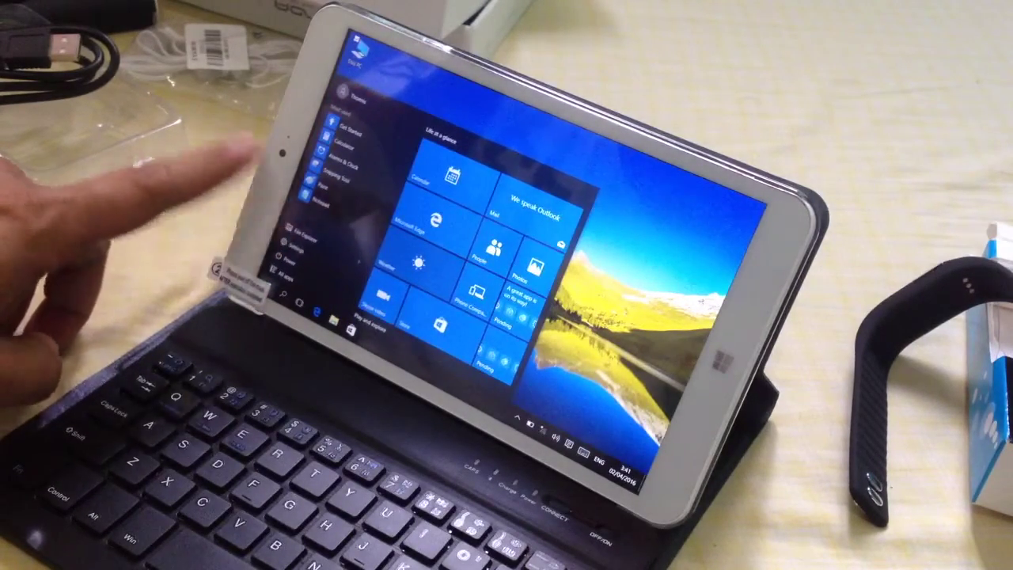
pyautogui.scroll(-5, 412, 254)
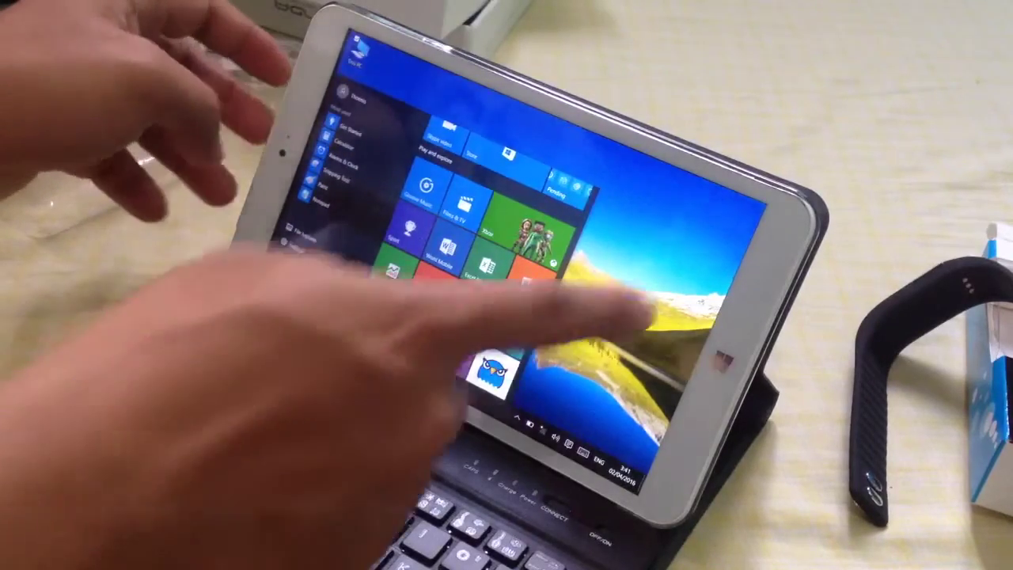
pyautogui.click(317, 312)
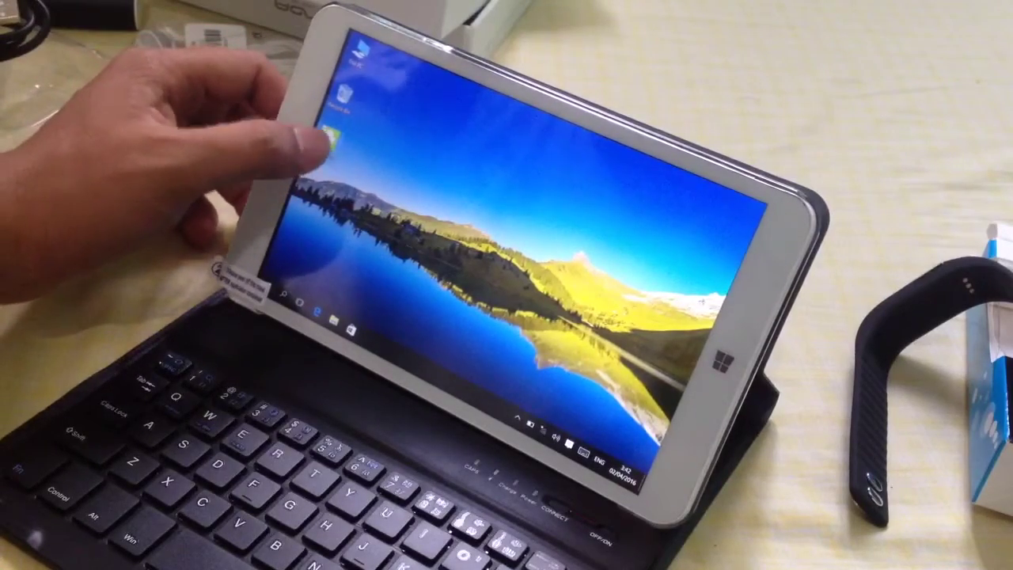
# - Use the Switch to Android desktop shortcut and confirm with OK
pyautogui.doubleClick(326, 141)
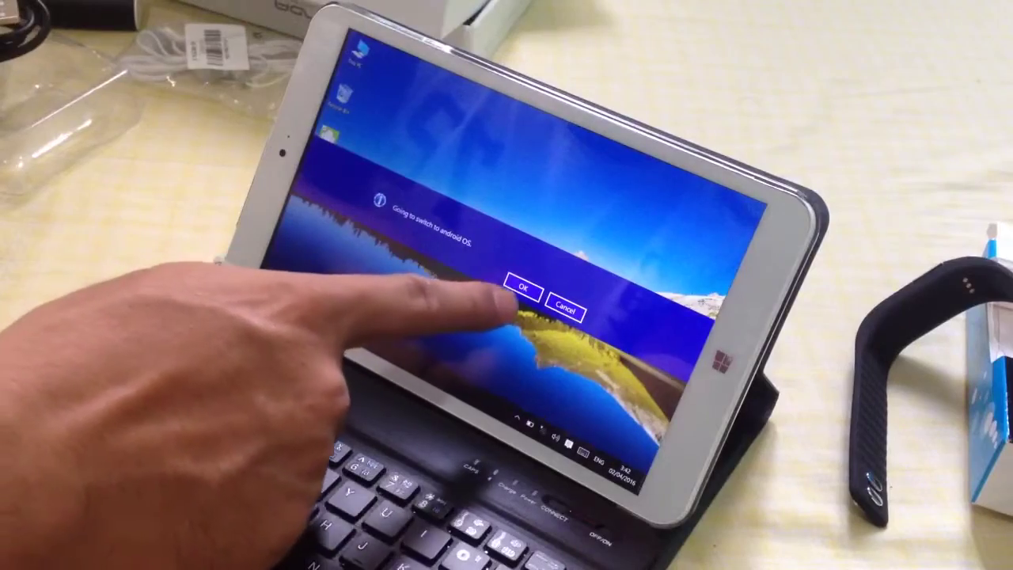
pyautogui.click(522, 286)
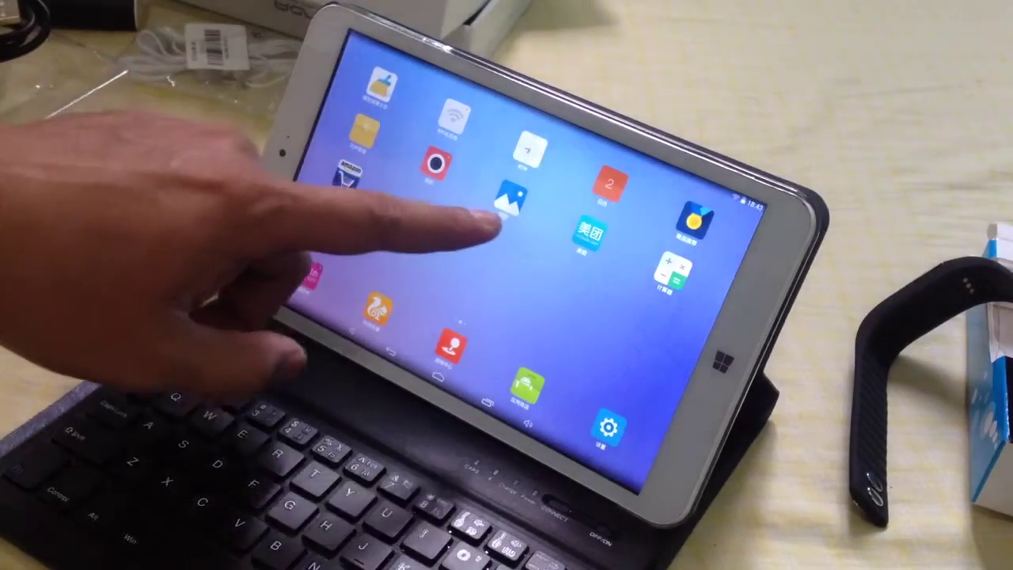
pyautogui.moveTo(332, 262); pyautogui.dragTo(475, 261)
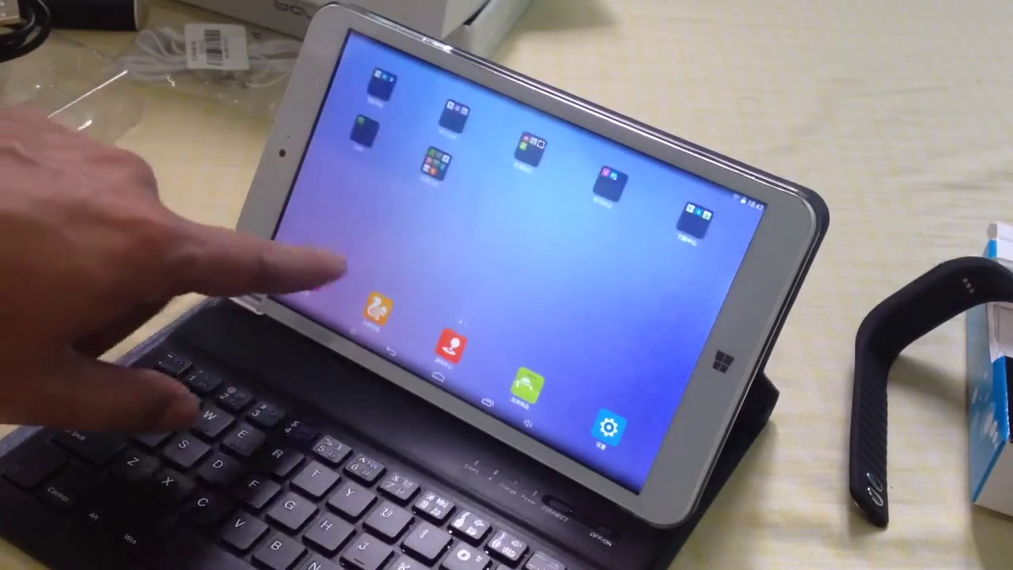
pyautogui.moveTo(356, 237); pyautogui.dragTo(515, 238)
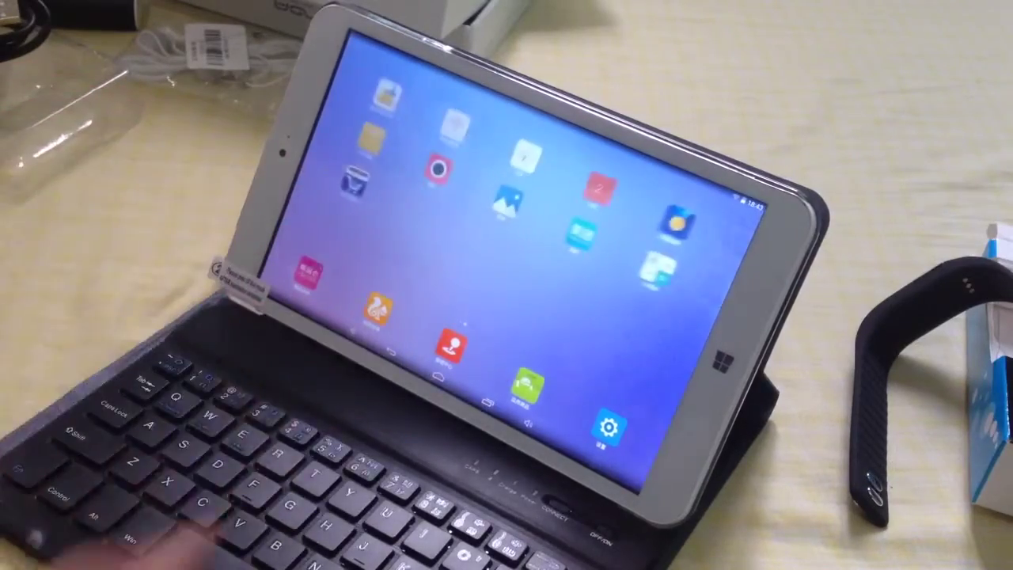
pyautogui.click(507, 269)
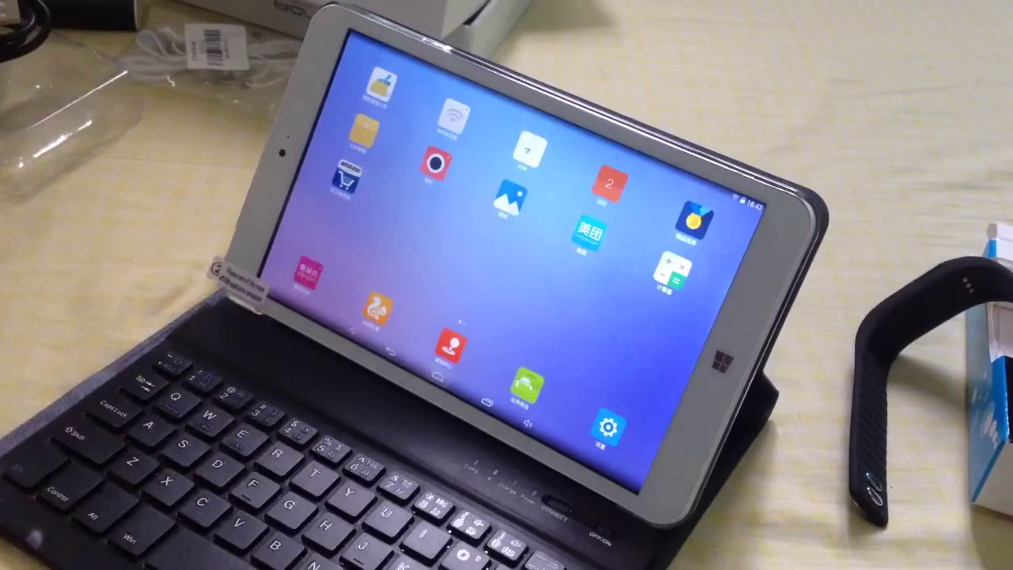
# - Open Language & input in Settings, then back out to the home screen
pyautogui.click(607, 427)
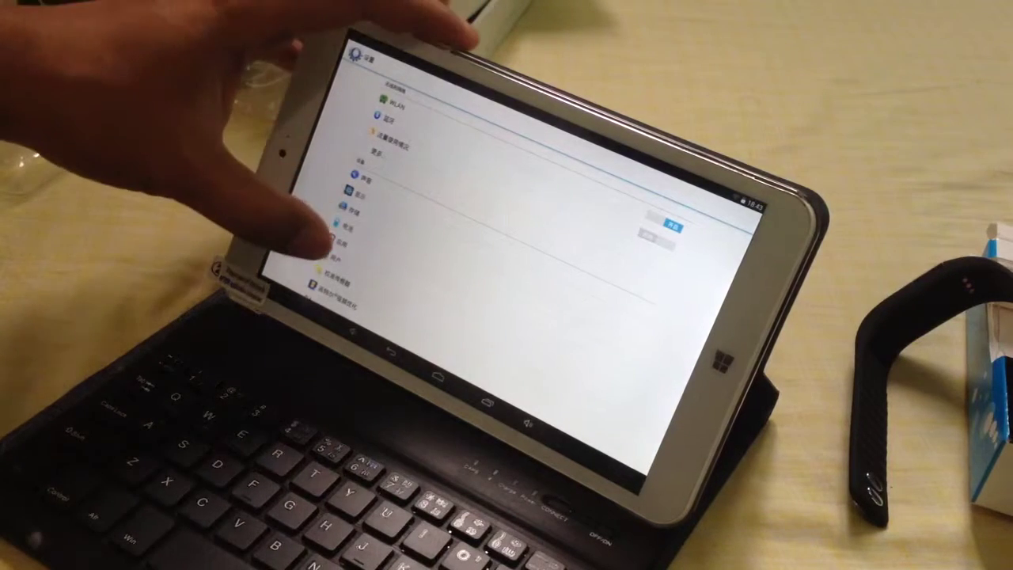
pyautogui.scroll(-5, 357, 197)
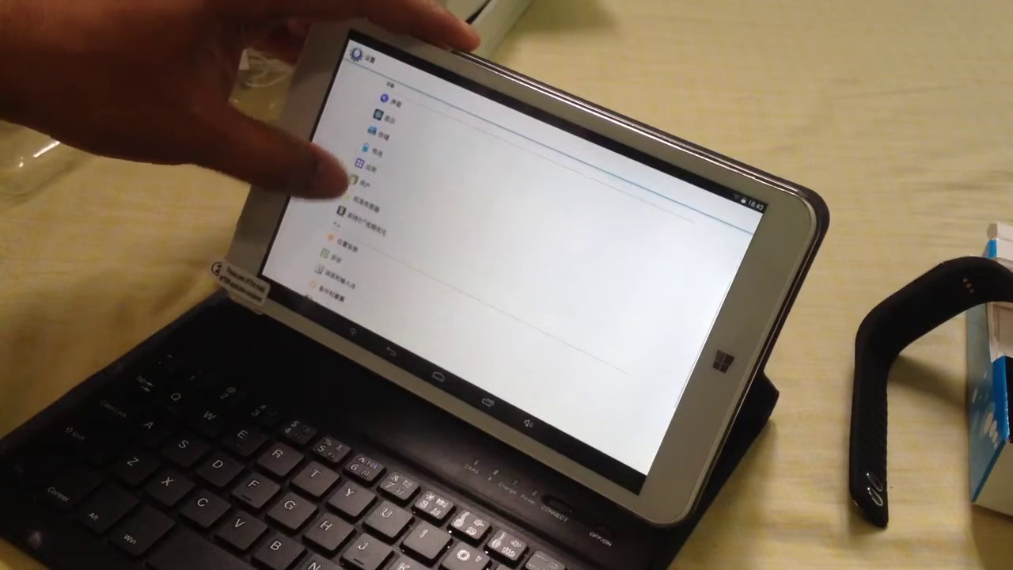
pyautogui.scroll(-5, 357, 198)
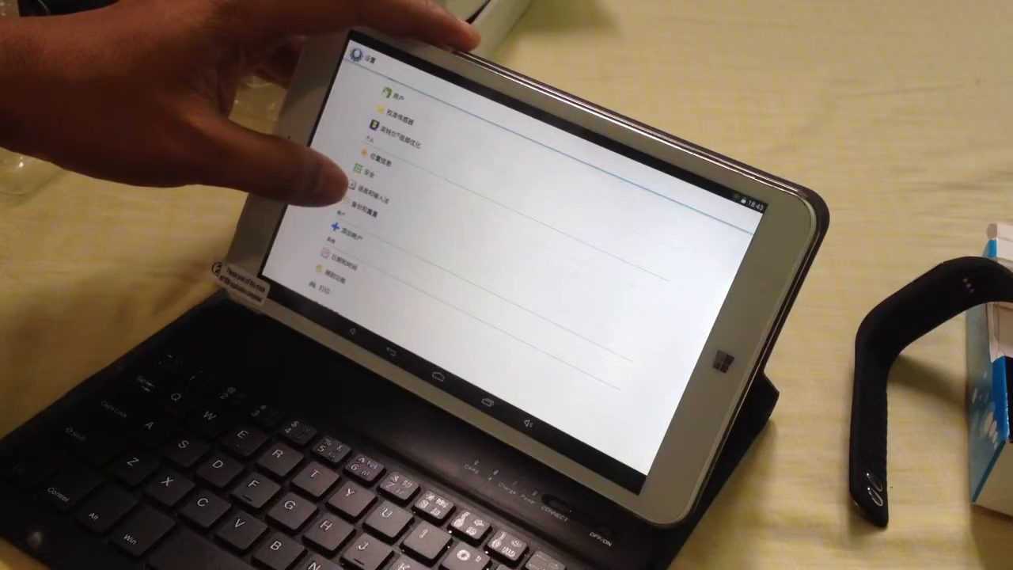
pyautogui.click(372, 190)
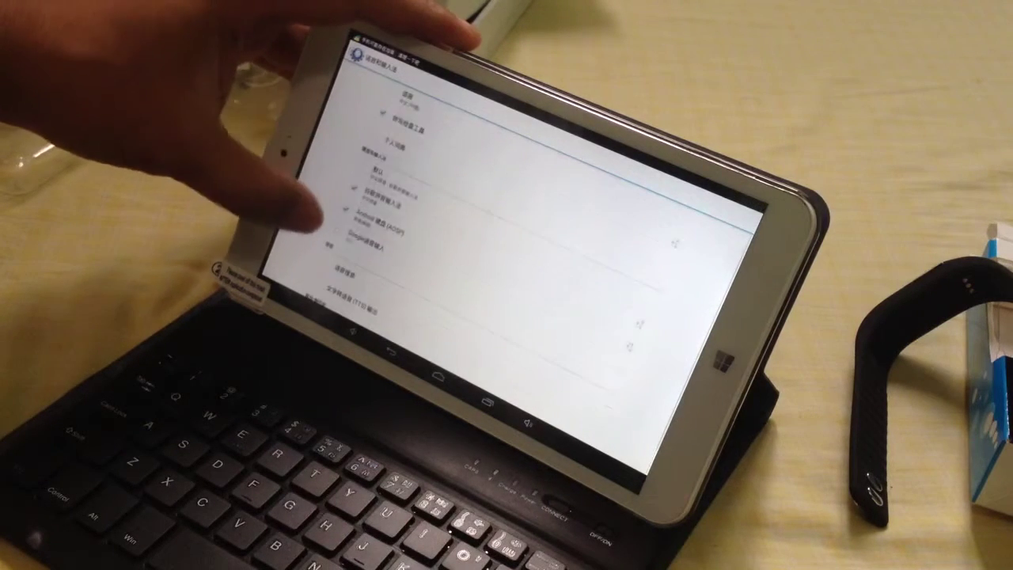
pyautogui.click(360, 57)
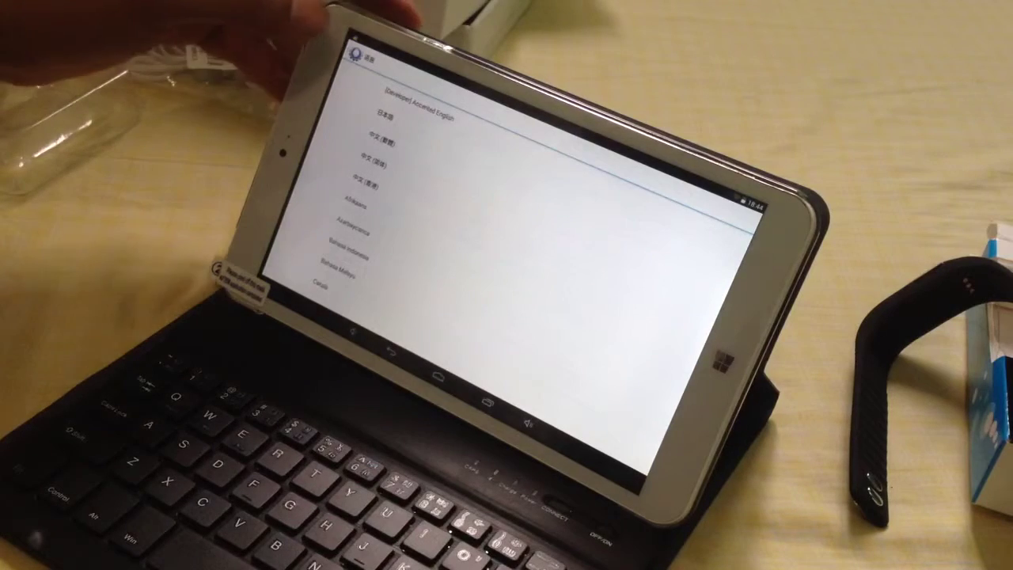
pyautogui.click(356, 54)
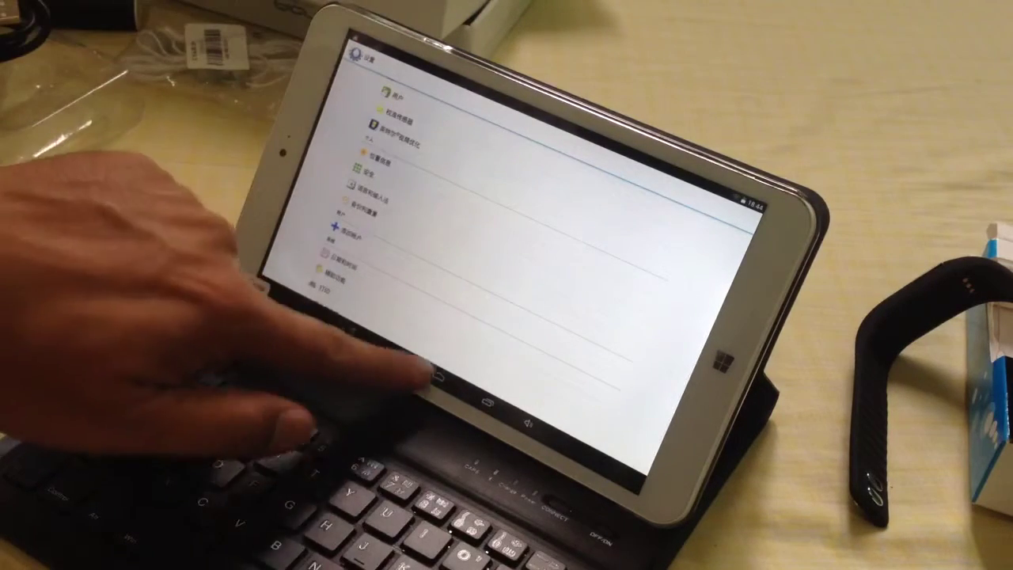
pyautogui.press('Escape')
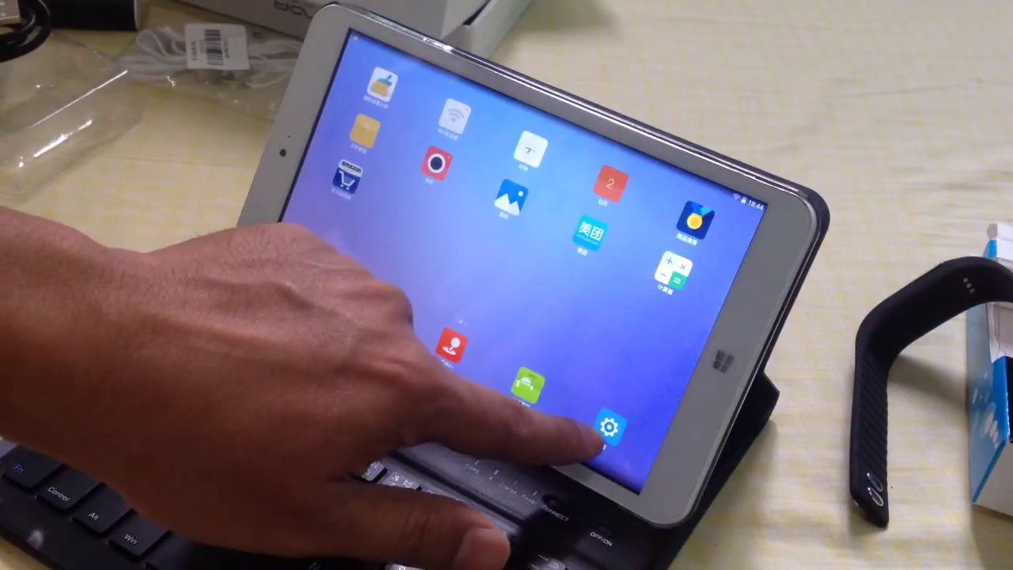
# - Choose English (United States) from the Language list under Language & input
pyautogui.click(608, 428)
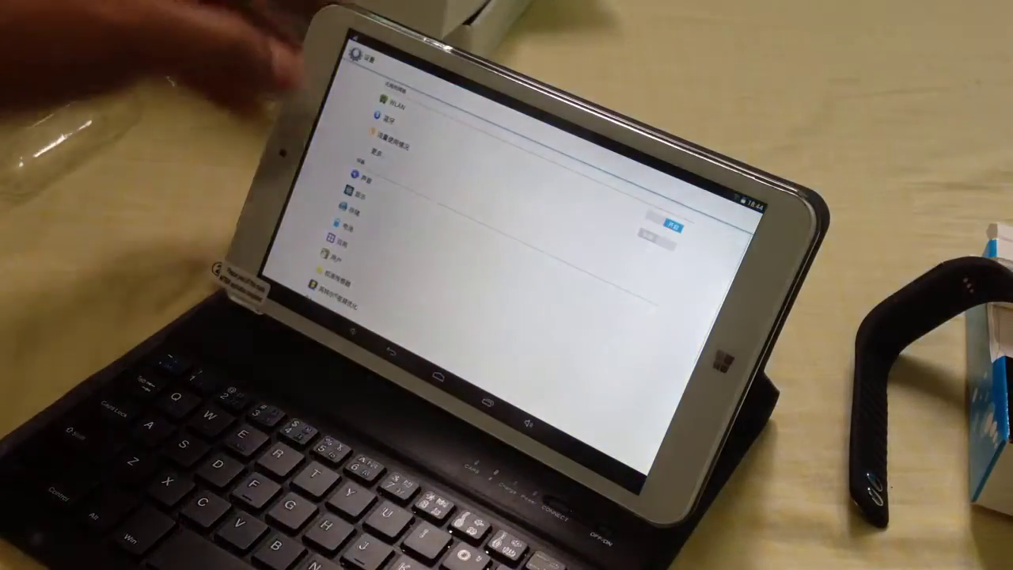
pyautogui.scroll(-5, 333, 198)
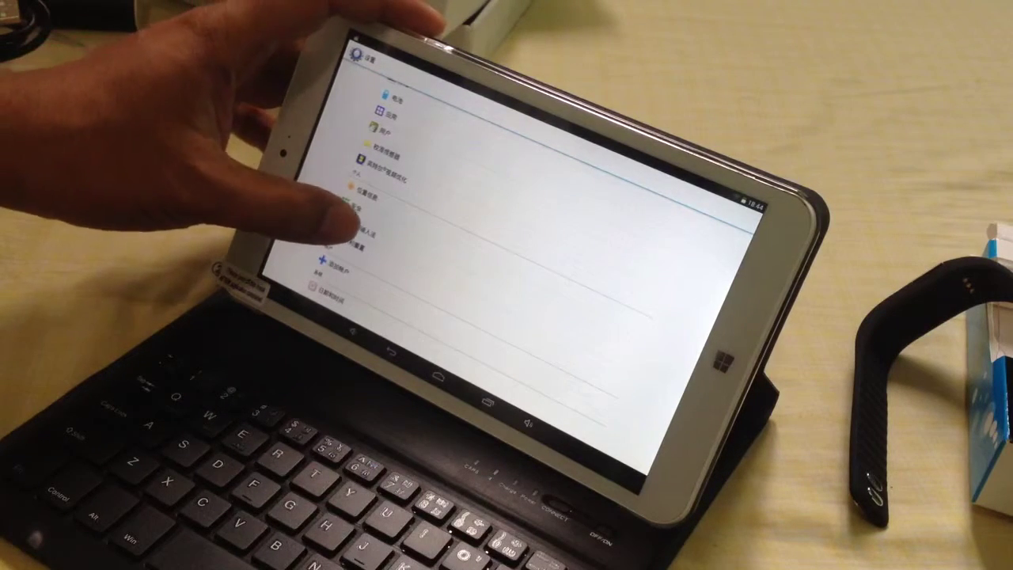
pyautogui.click(356, 229)
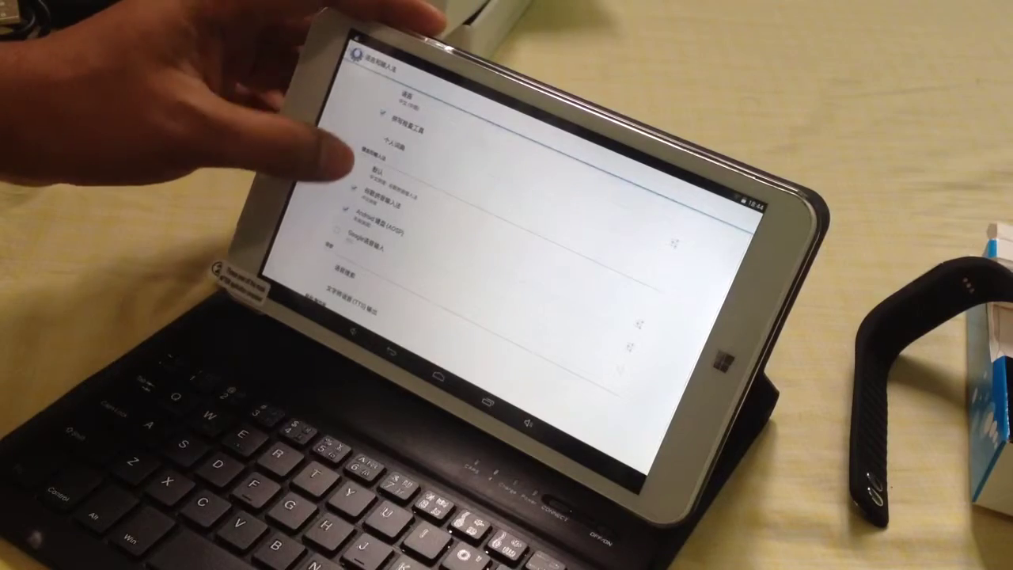
pyautogui.click(408, 101)
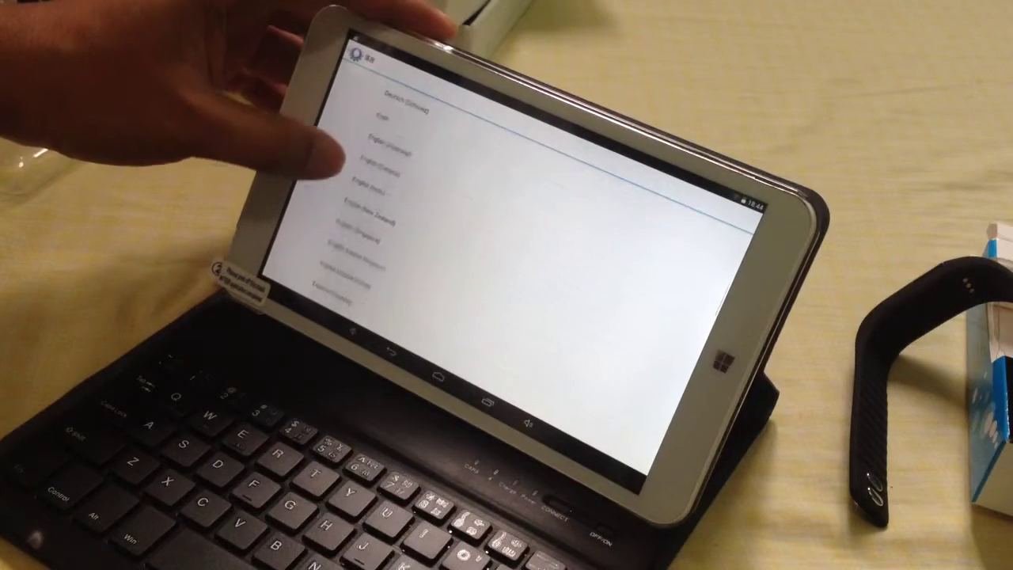
pyautogui.scroll(5, 371, 190)
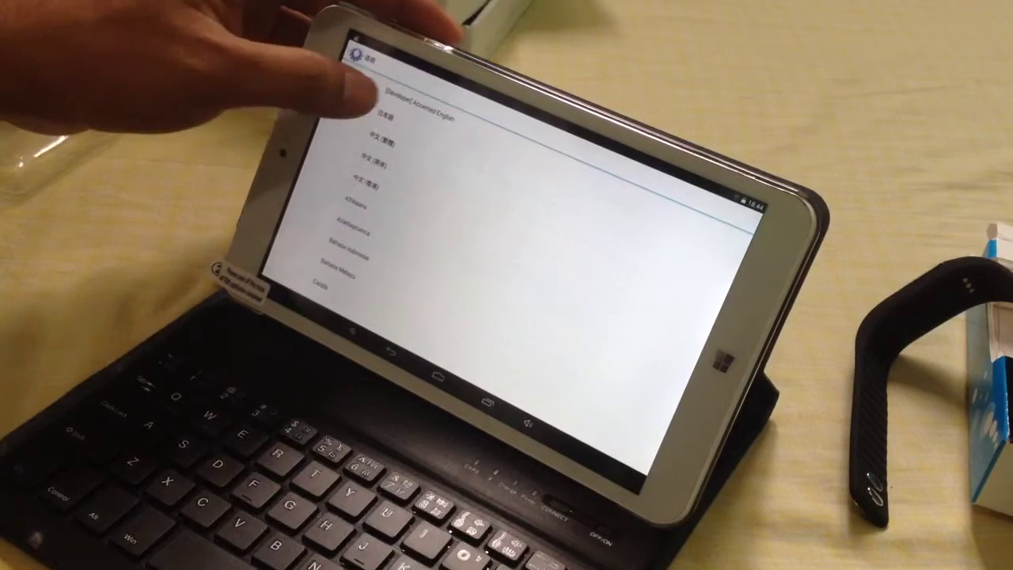
pyautogui.scroll(-3, 372, 190)
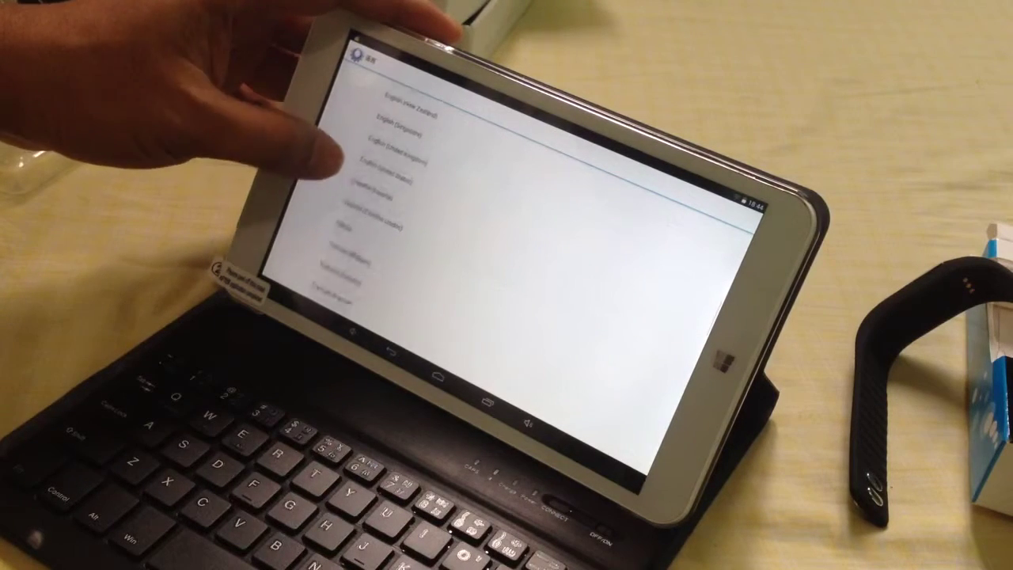
pyautogui.scroll(2, 372, 182)
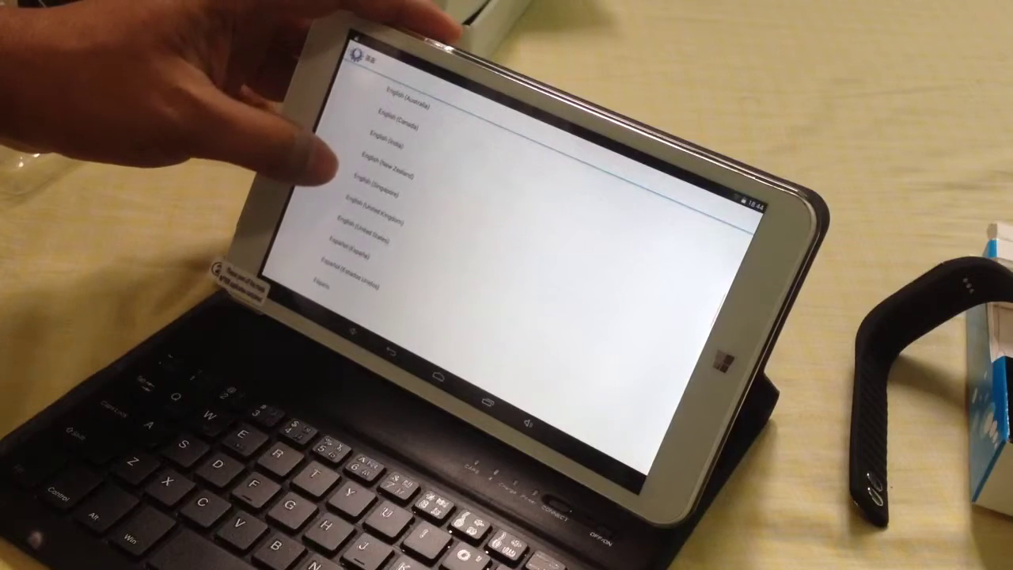
pyautogui.click(360, 225)
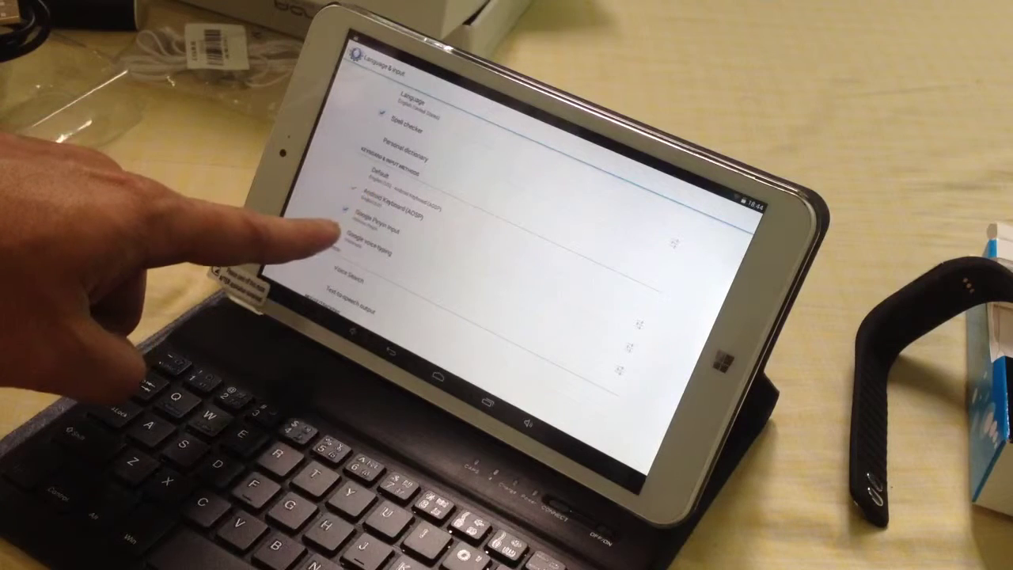
# - Uncheck Google Pinyin input and go back to the main Settings list
pyautogui.click(346, 212)
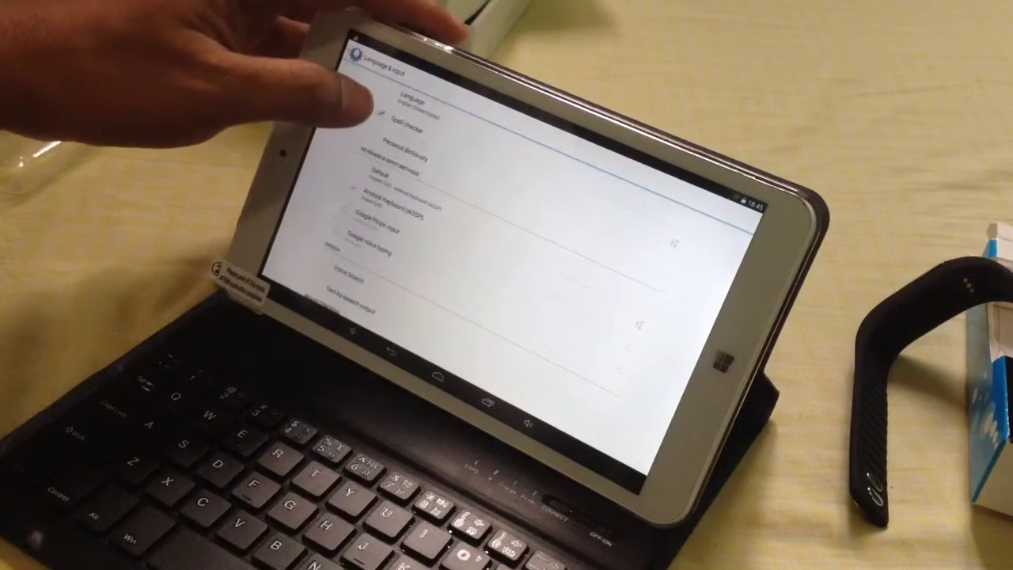
pyautogui.scroll(-2, 443, 198)
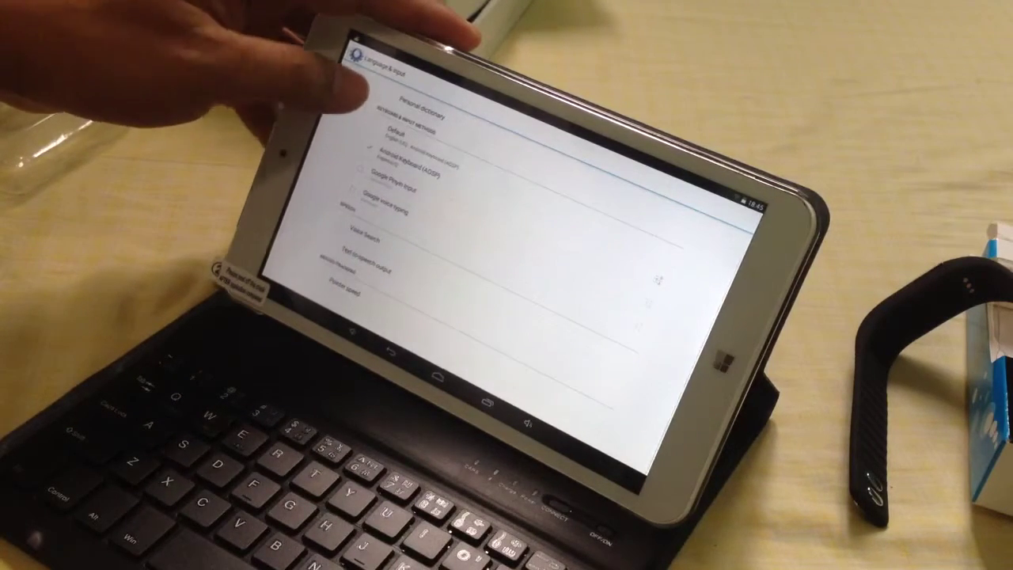
pyautogui.scroll(2, 444, 198)
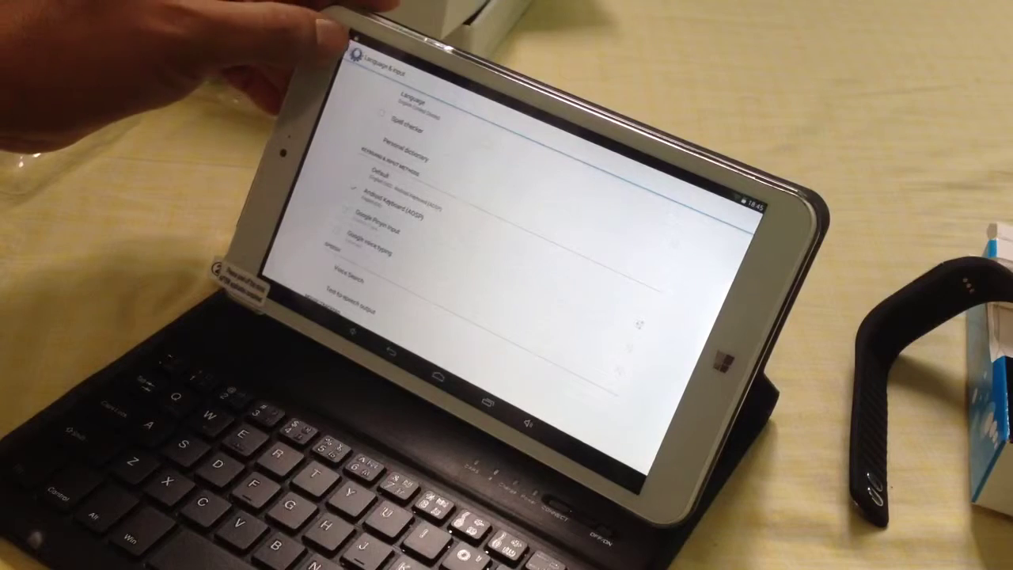
pyautogui.click(356, 56)
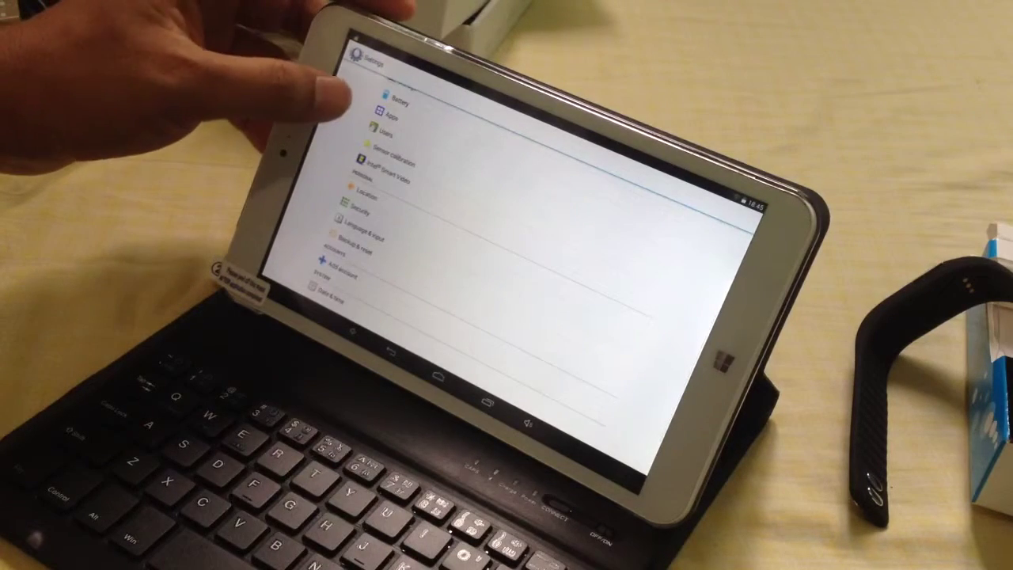
pyautogui.scroll(5, 364, 198)
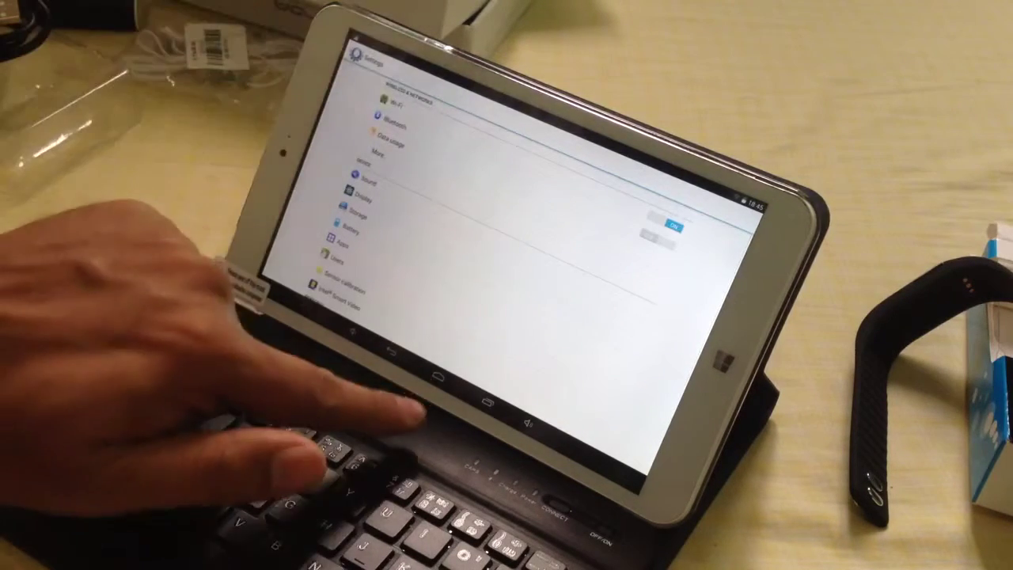
# - Return to the home screen and swipe to another page of app icons
pyautogui.click(436, 376)
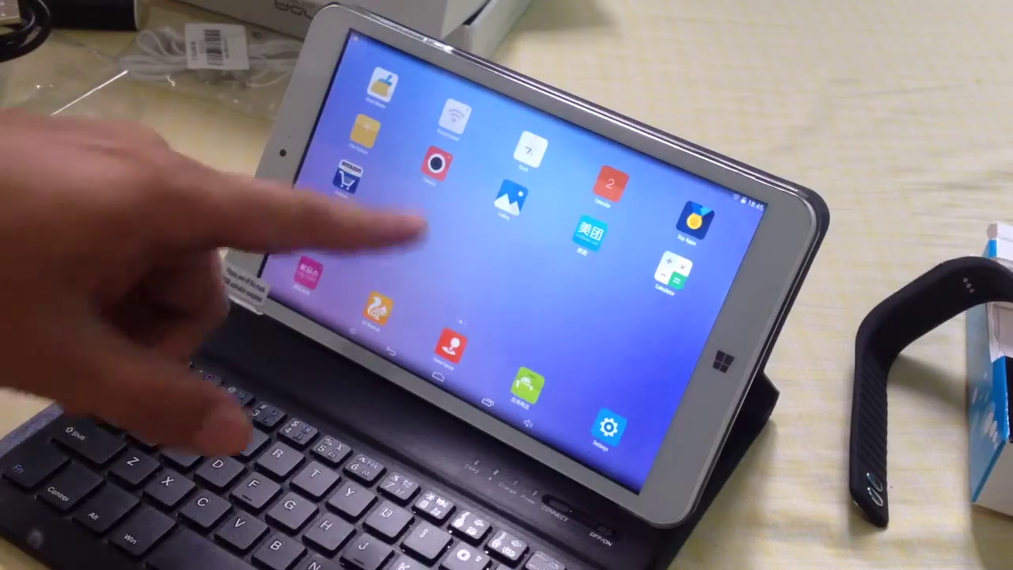
pyautogui.moveTo(452, 226)
pyautogui.mouseDown()
pyautogui.moveTo(306, 203)
pyautogui.moveTo(459, 222)
pyautogui.mouseUp()
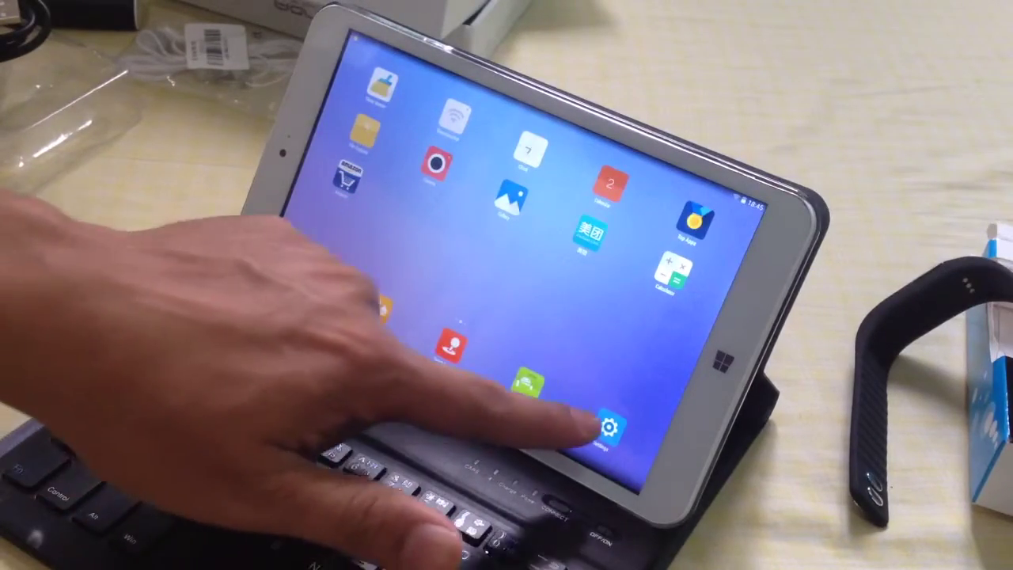
# - Check the About tablet page, then open the Storage page in Settings
pyautogui.click(607, 427)
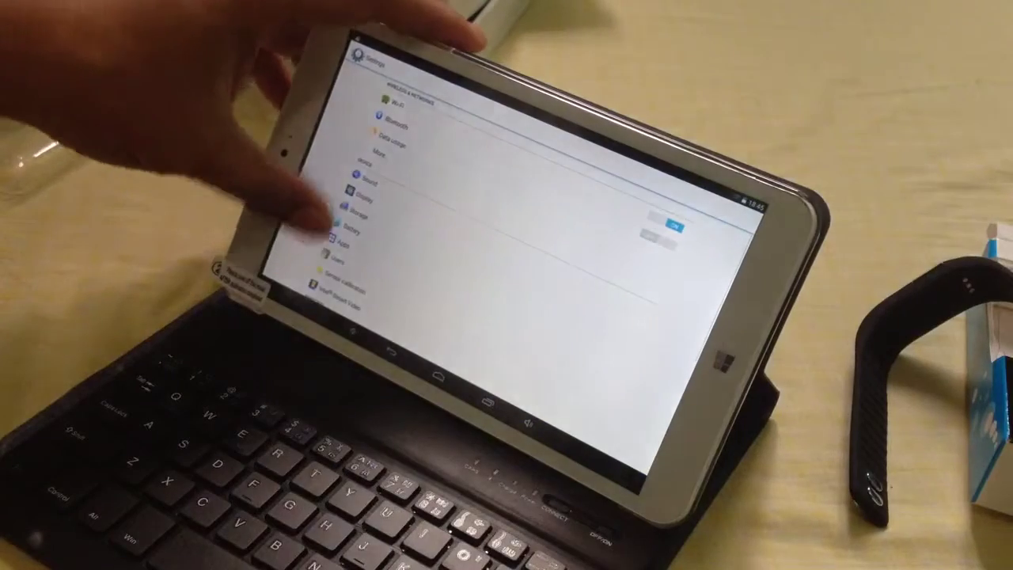
pyautogui.scroll(-5, 475, 221)
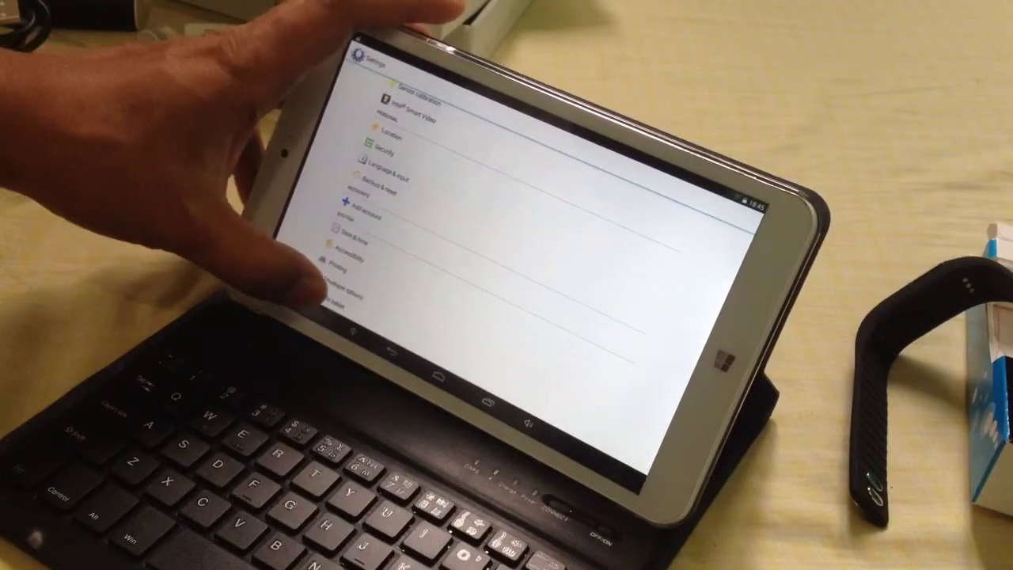
pyautogui.click(329, 299)
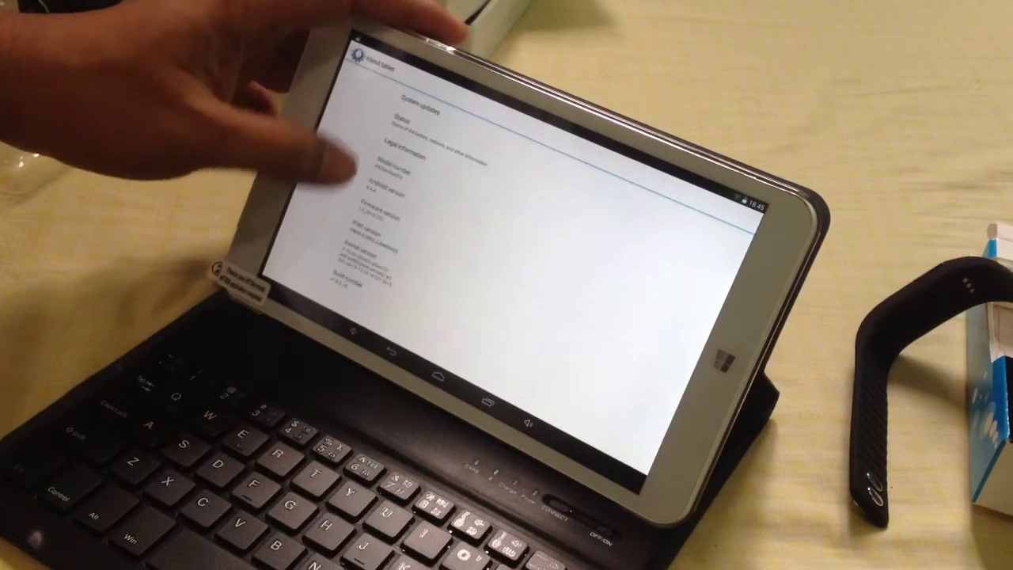
pyautogui.click(358, 53)
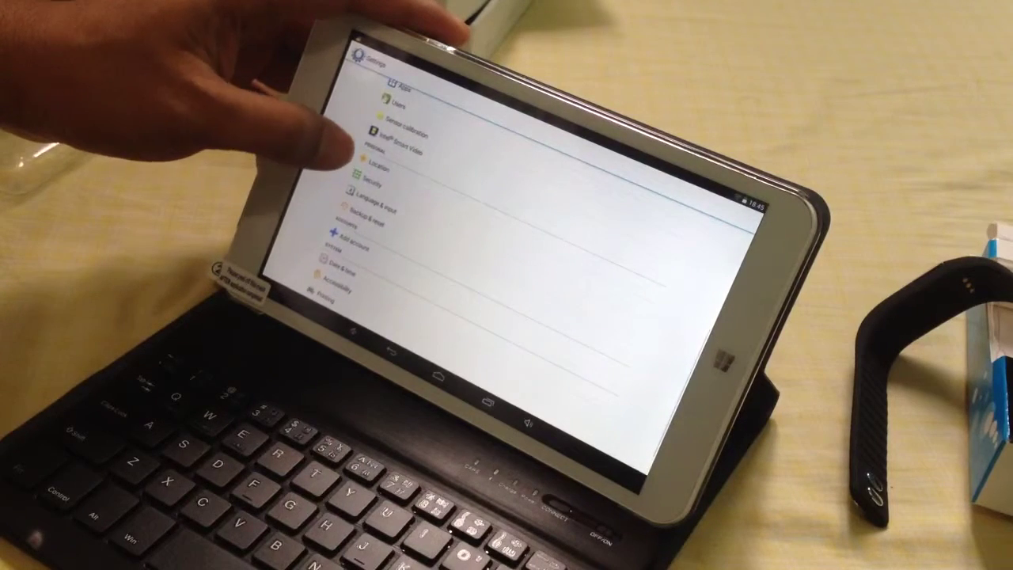
pyautogui.scroll(3, 356, 182)
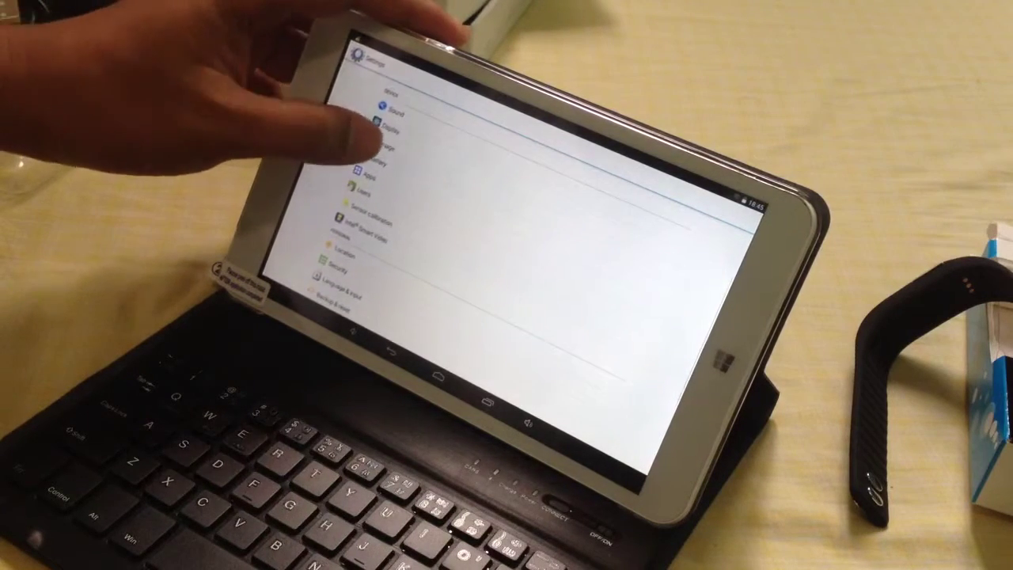
pyautogui.click(386, 144)
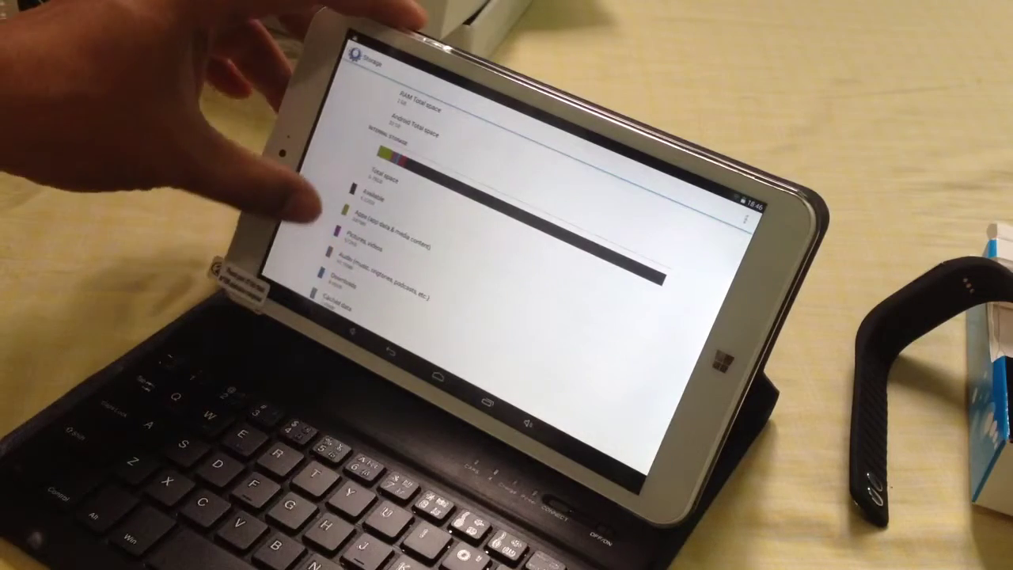
pyautogui.scroll(-2, 475, 205)
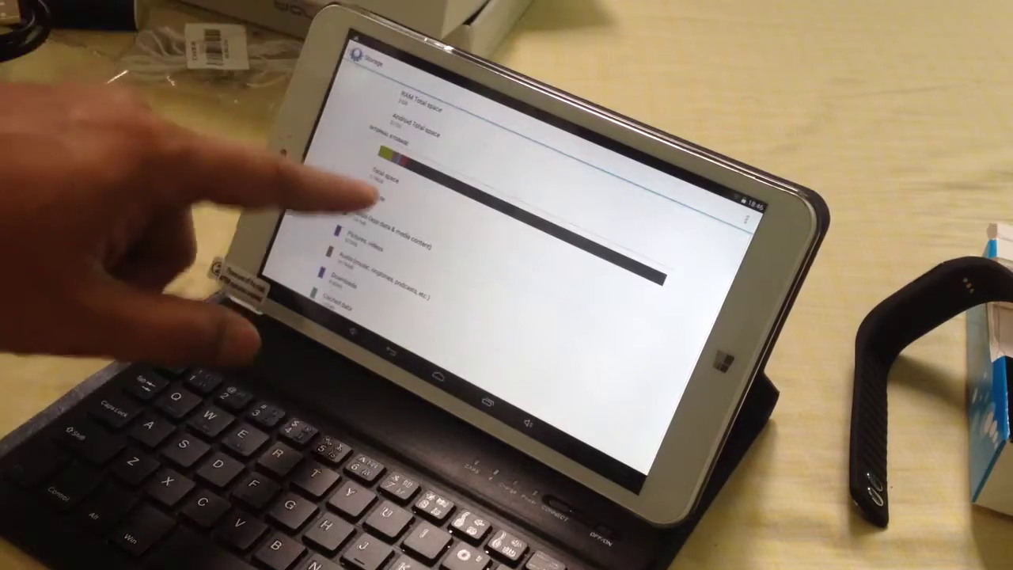
pyautogui.scroll(2, 474, 205)
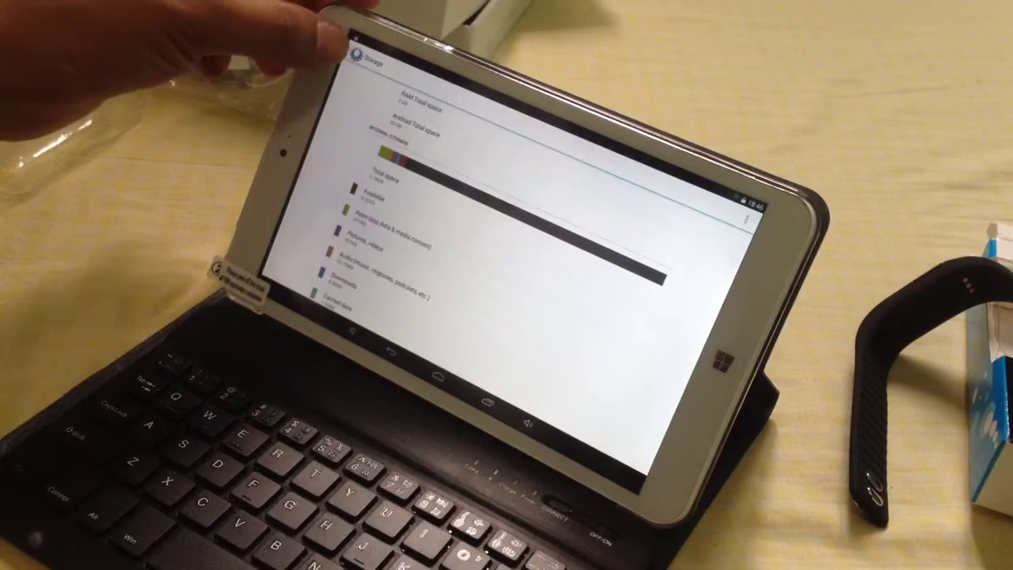
# - Go back from the Storage page to the main Settings list
pyautogui.click(358, 55)
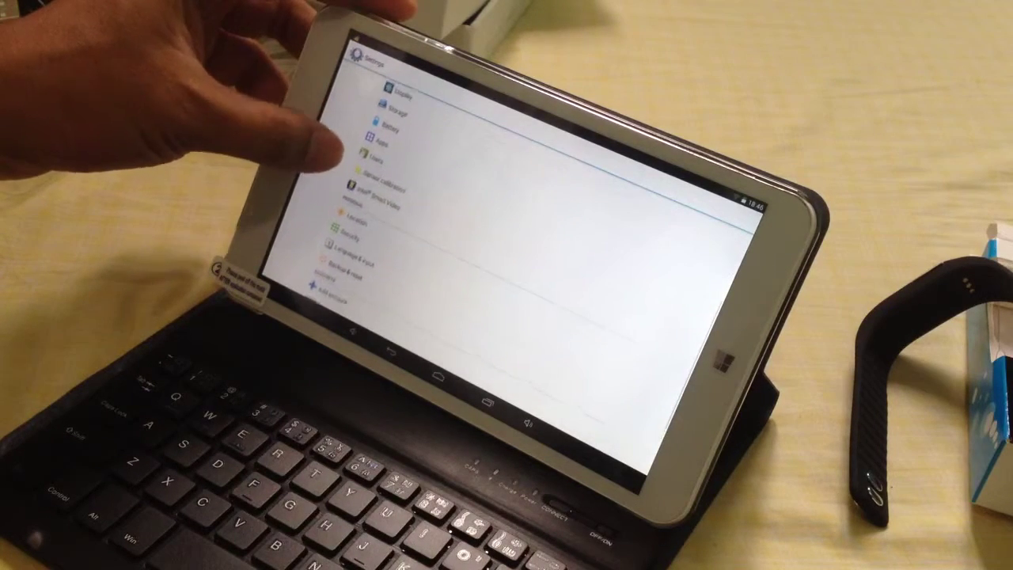
pyautogui.scroll(-3, 372, 198)
pyautogui.scroll(3, 372, 197)
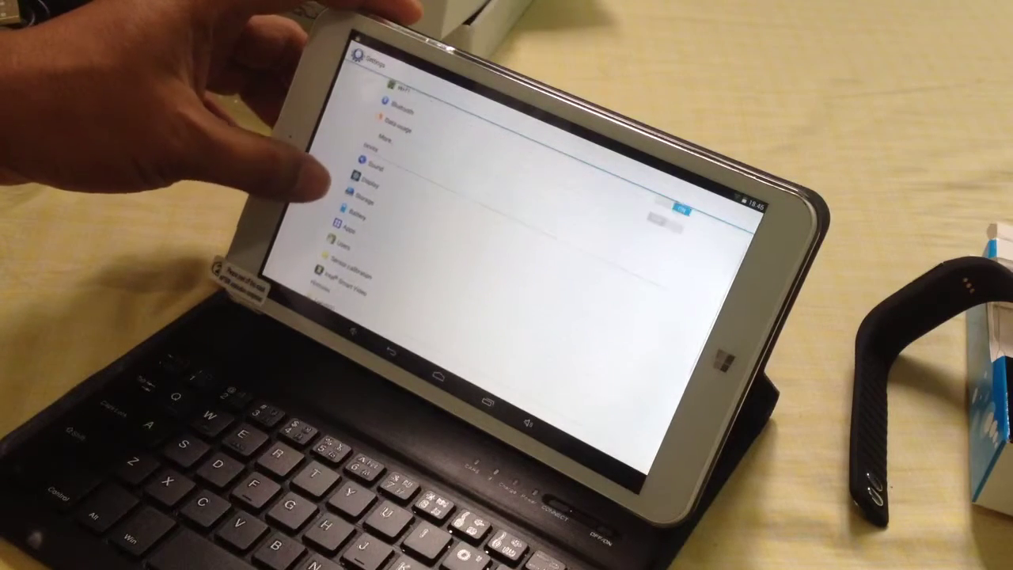
# - Uninstall the Amazon app from the downloaded apps list
pyautogui.click(349, 227)
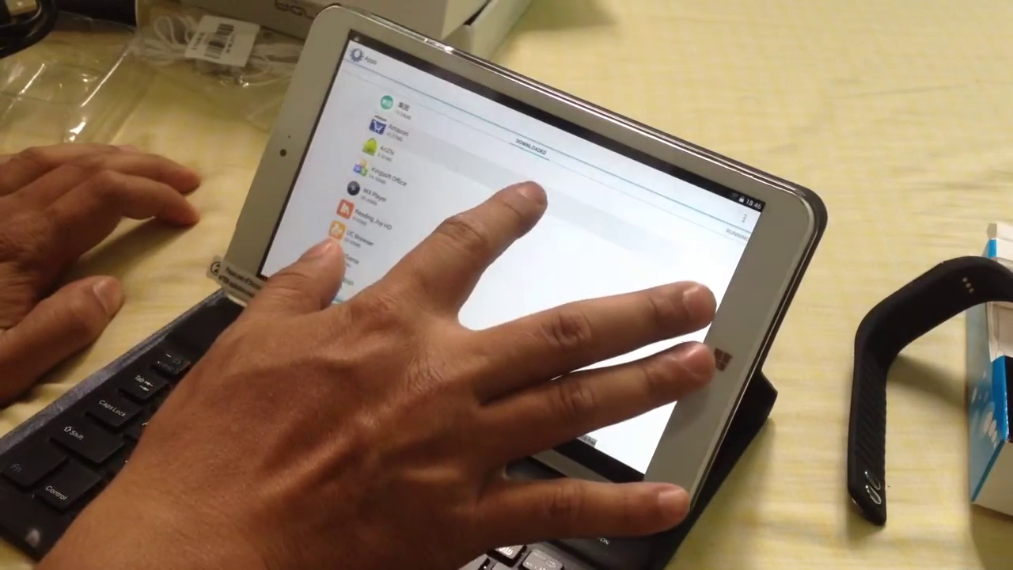
pyautogui.click(388, 127)
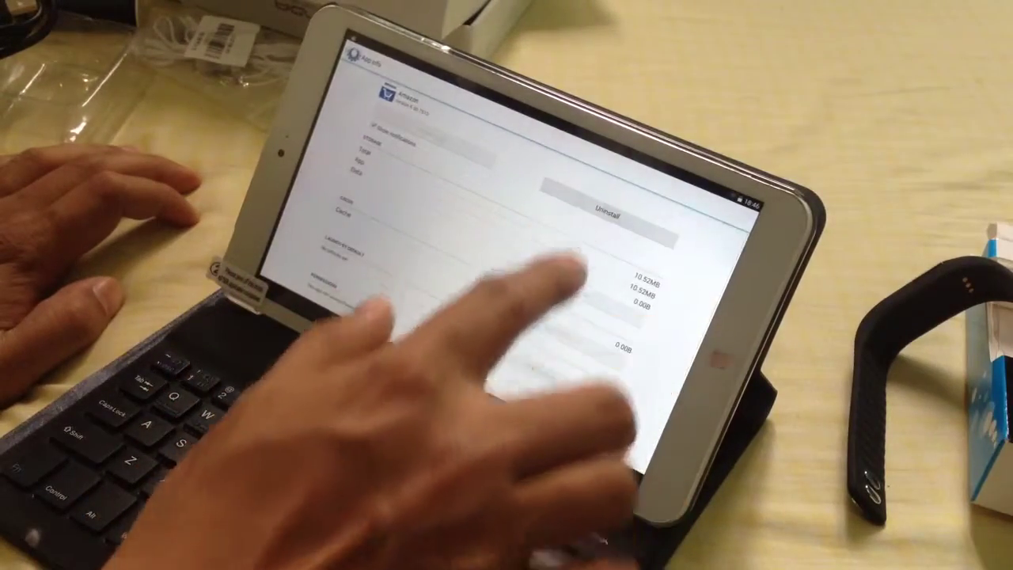
pyautogui.click(602, 213)
pyautogui.click(503, 278)
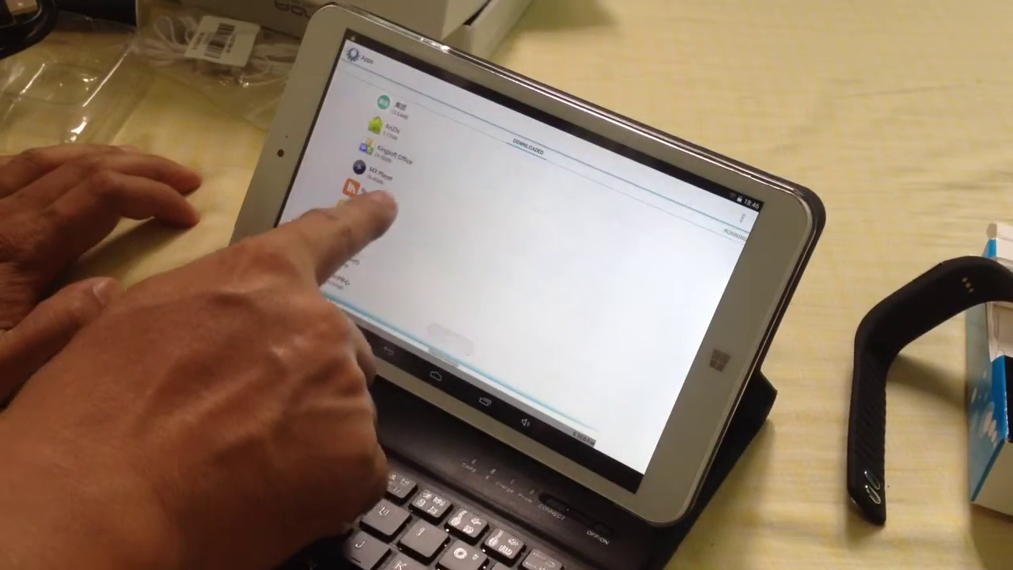
pyautogui.scroll(-3, 396, 183)
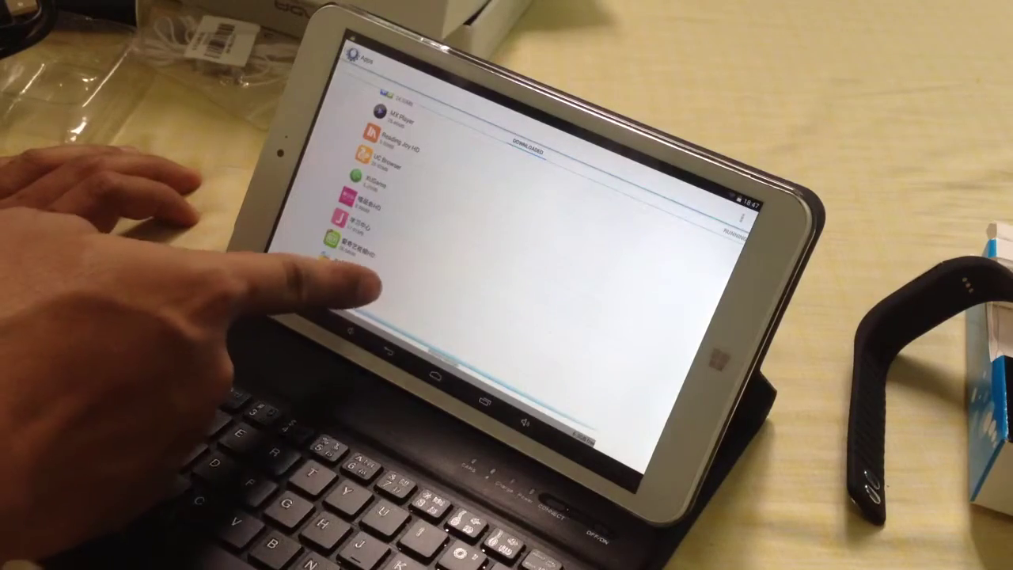
# - Uninstall the preinstalled Chinese music app and return to the home screen
pyautogui.press('Return')
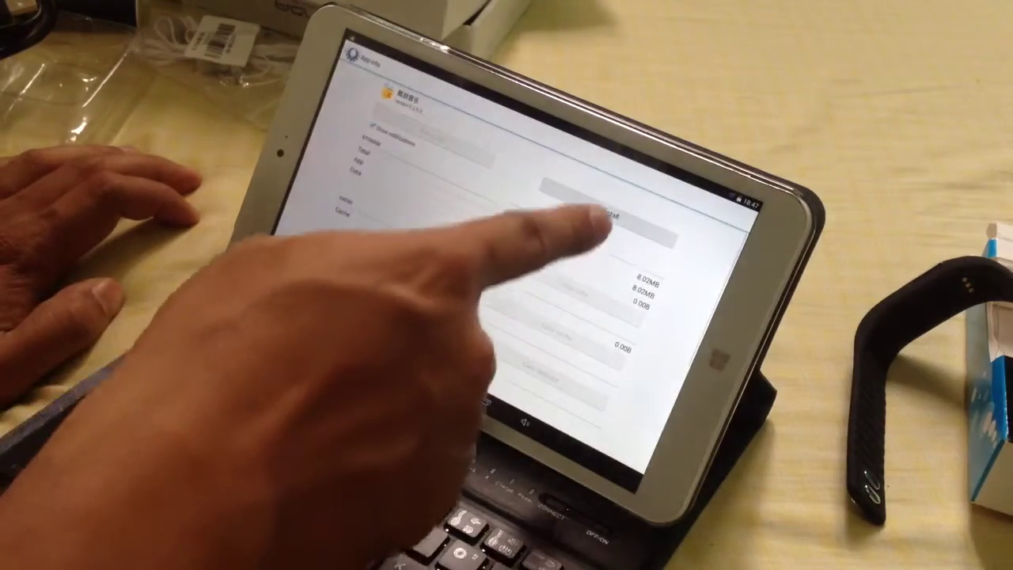
pyautogui.click(605, 212)
pyautogui.click(518, 296)
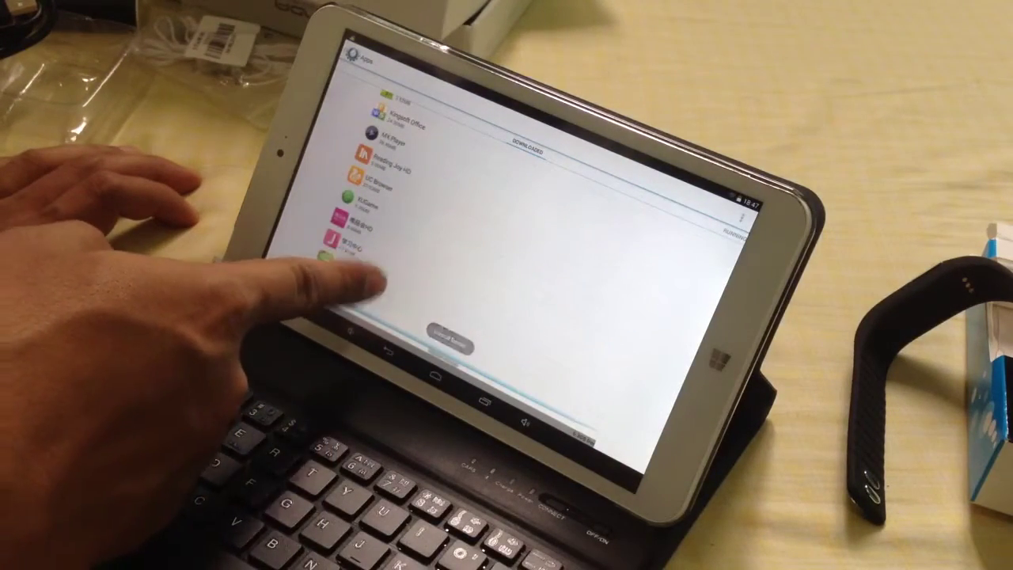
pyautogui.scroll(2, 372, 190)
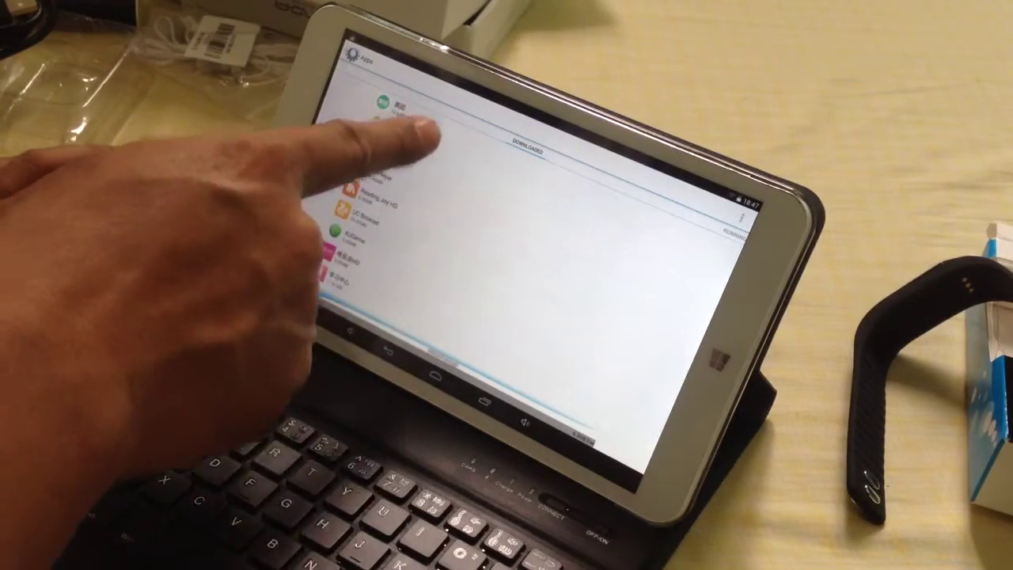
pyautogui.click(434, 376)
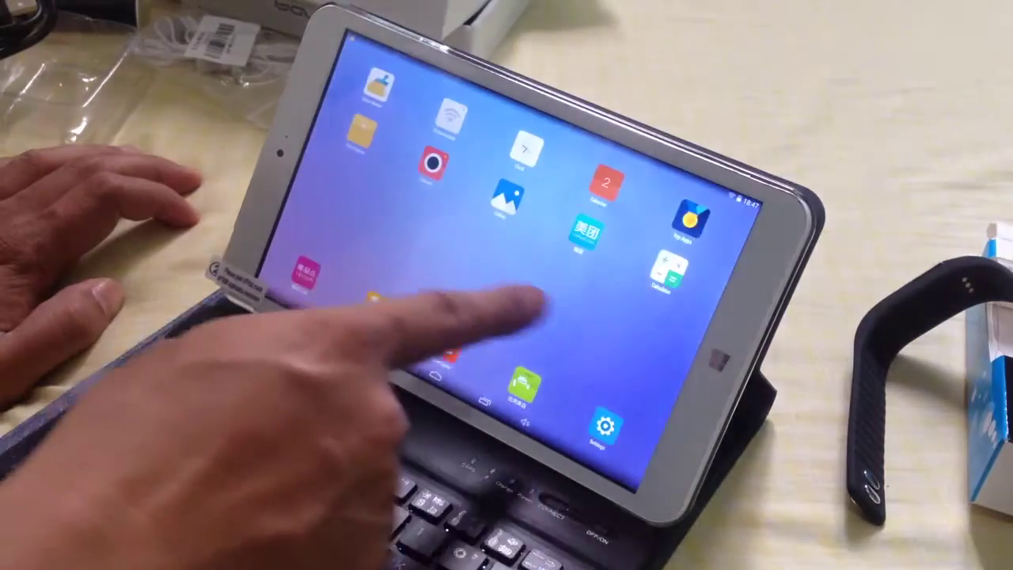
# - Swipe between home pages, briefly open the pink shopping app, then go home and open Settings
pyautogui.moveTo(617, 341); pyautogui.dragTo(340, 261)
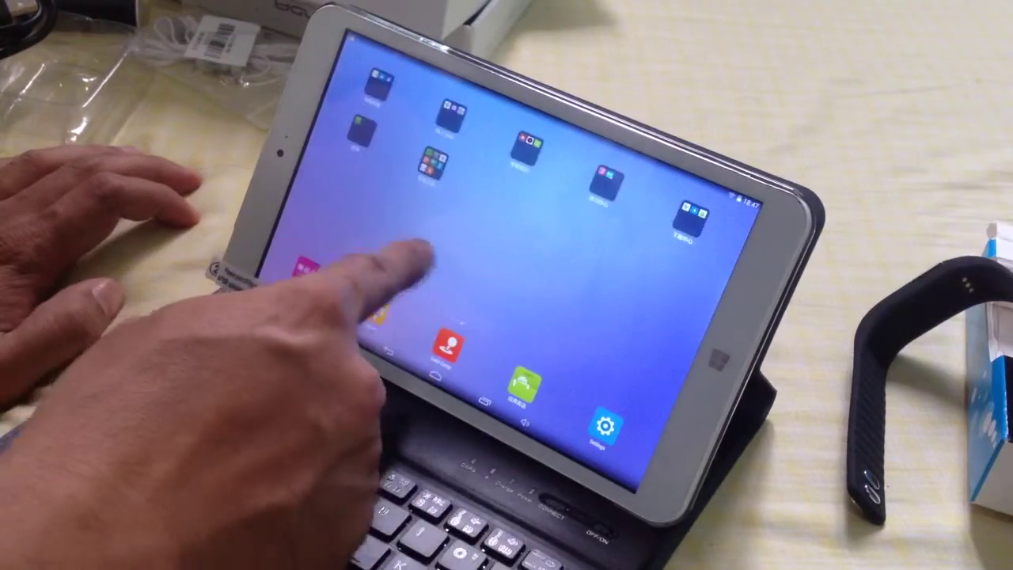
pyautogui.moveTo(411, 269); pyautogui.dragTo(602, 333)
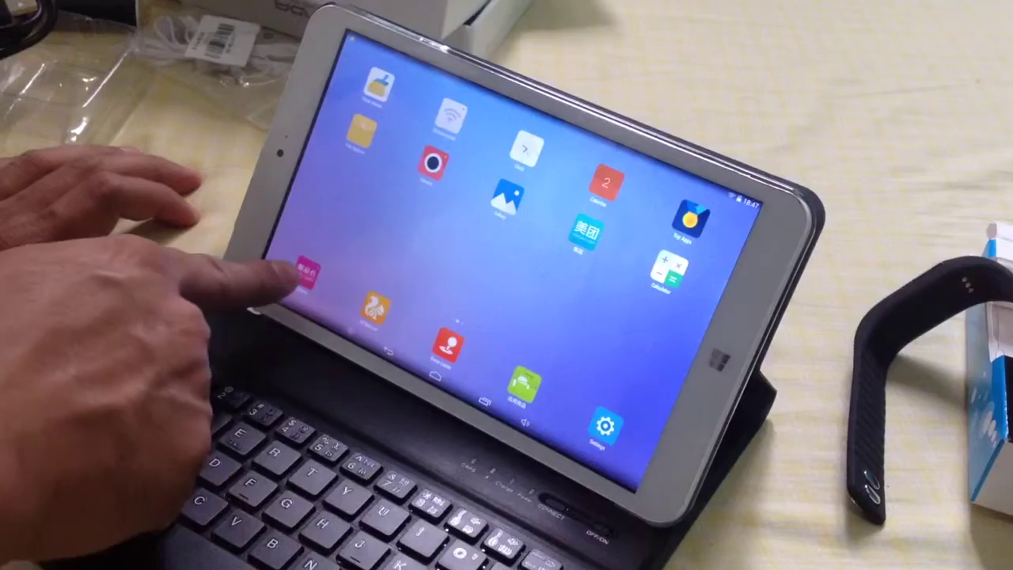
pyautogui.click(305, 273)
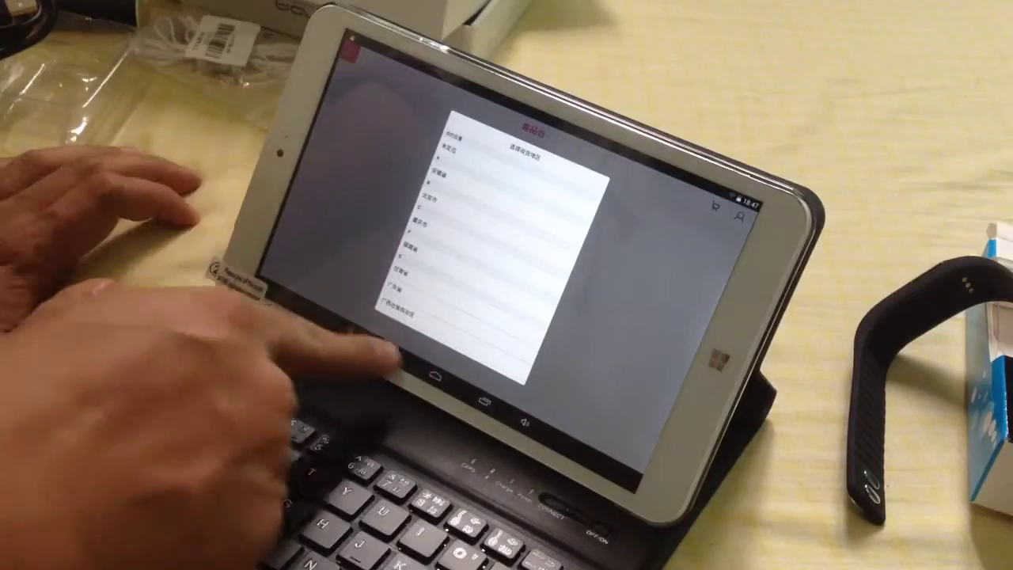
pyautogui.click(433, 379)
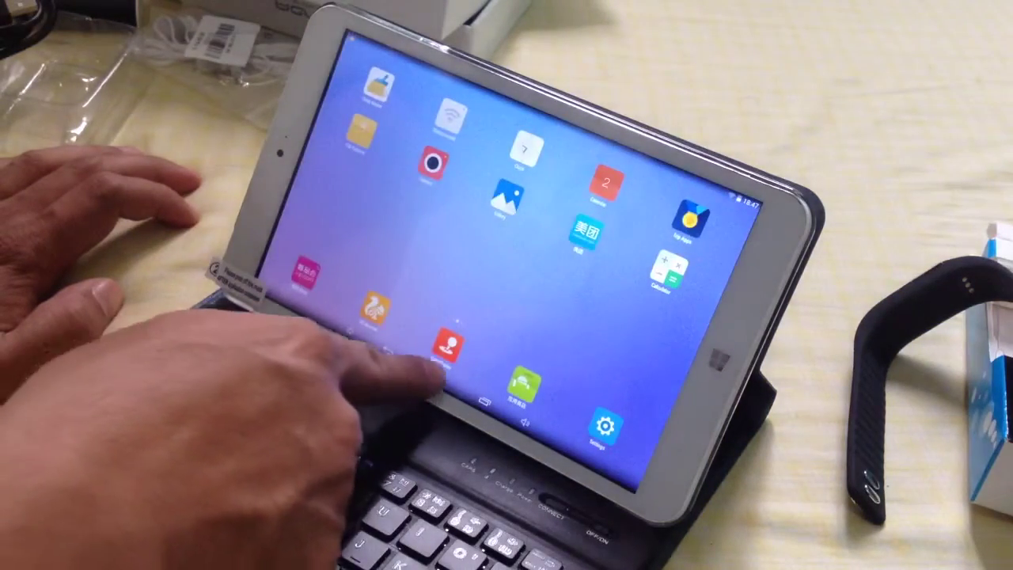
pyautogui.click(605, 426)
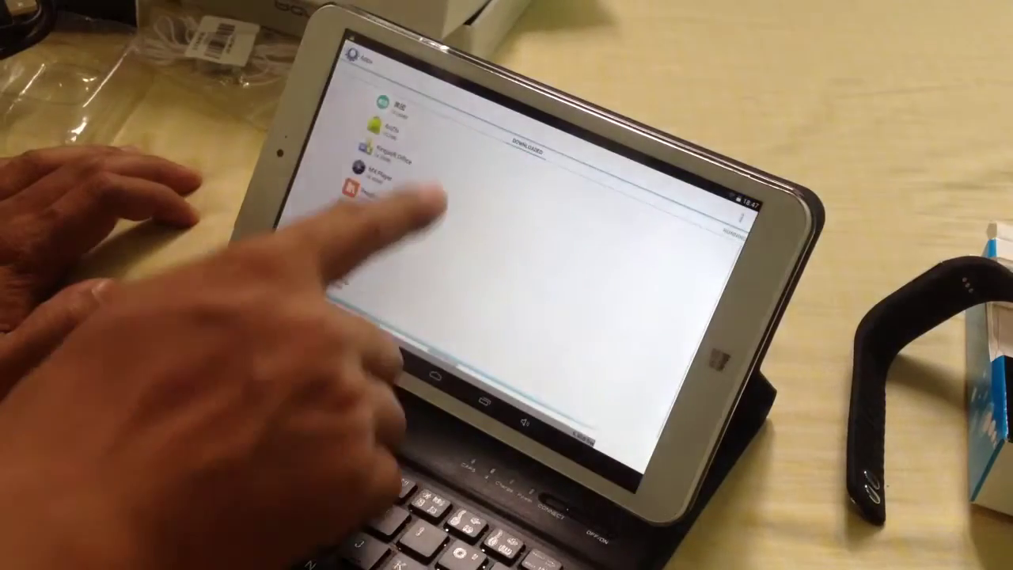
# - Uninstall the first two apps in the Downloaded apps list, confirming each removal with OK
pyautogui.click(388, 127)
pyautogui.click(554, 237)
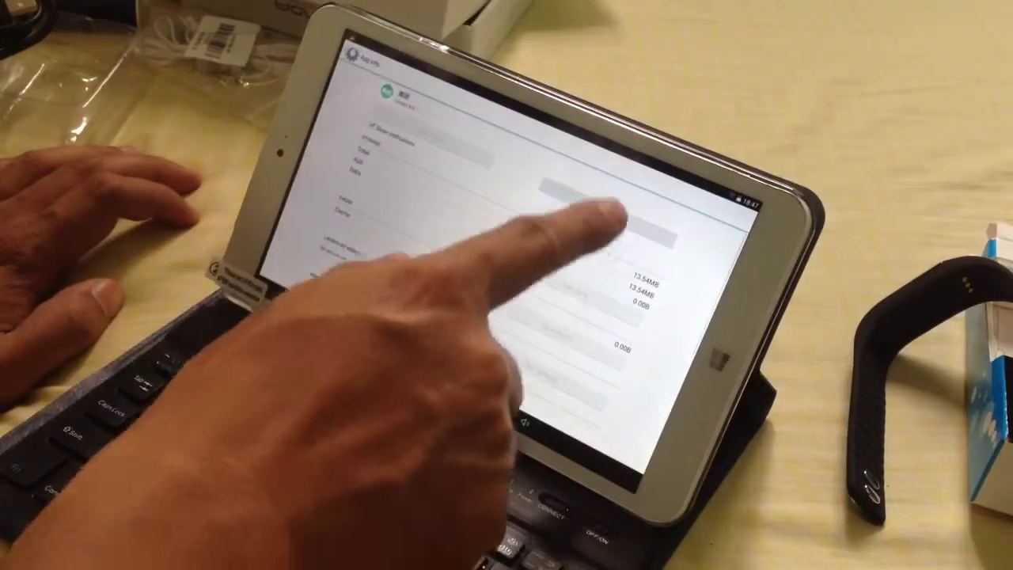
pyautogui.click(602, 217)
pyautogui.click(506, 277)
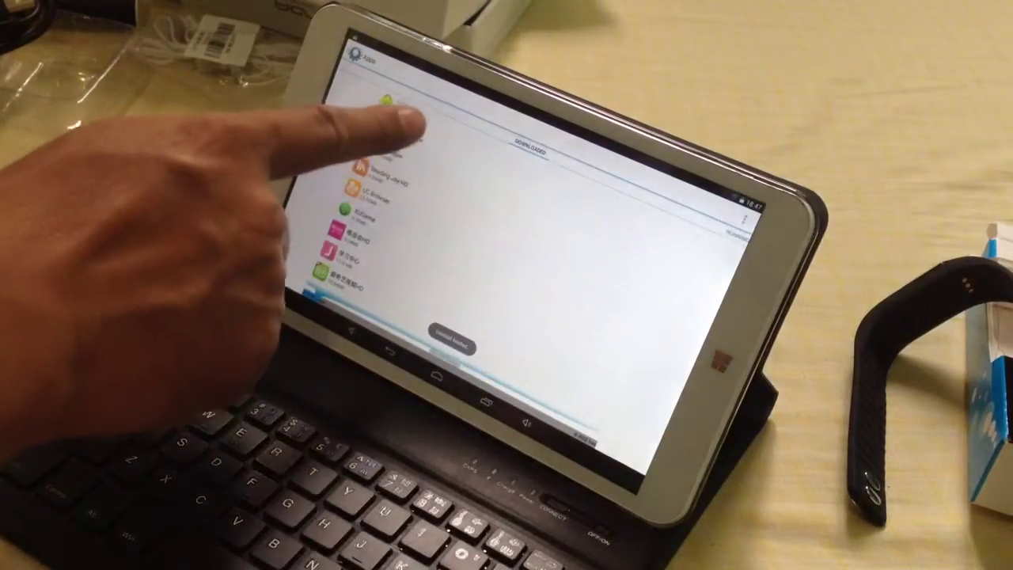
pyautogui.click(395, 118)
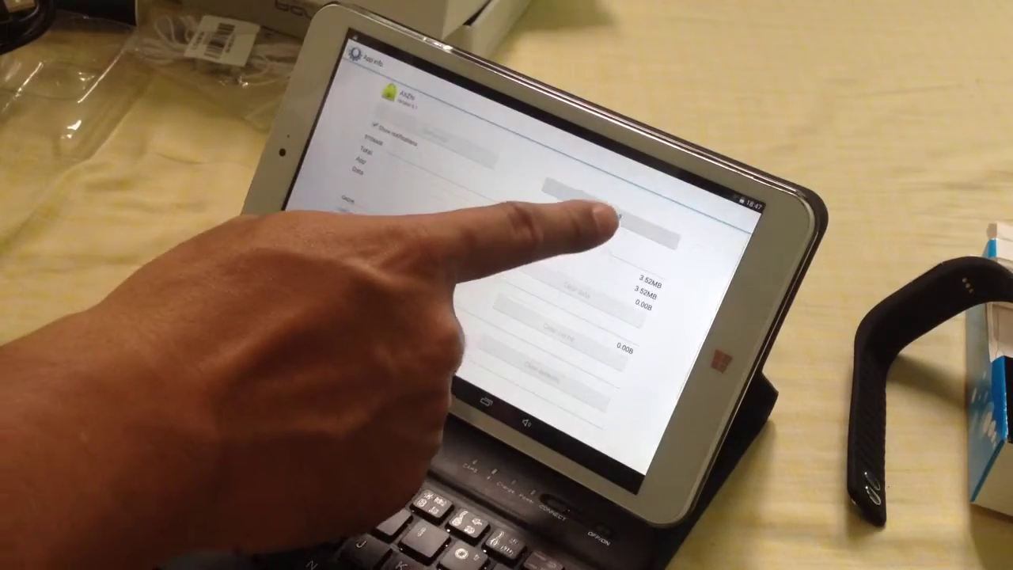
pyautogui.click(602, 221)
pyautogui.click(507, 277)
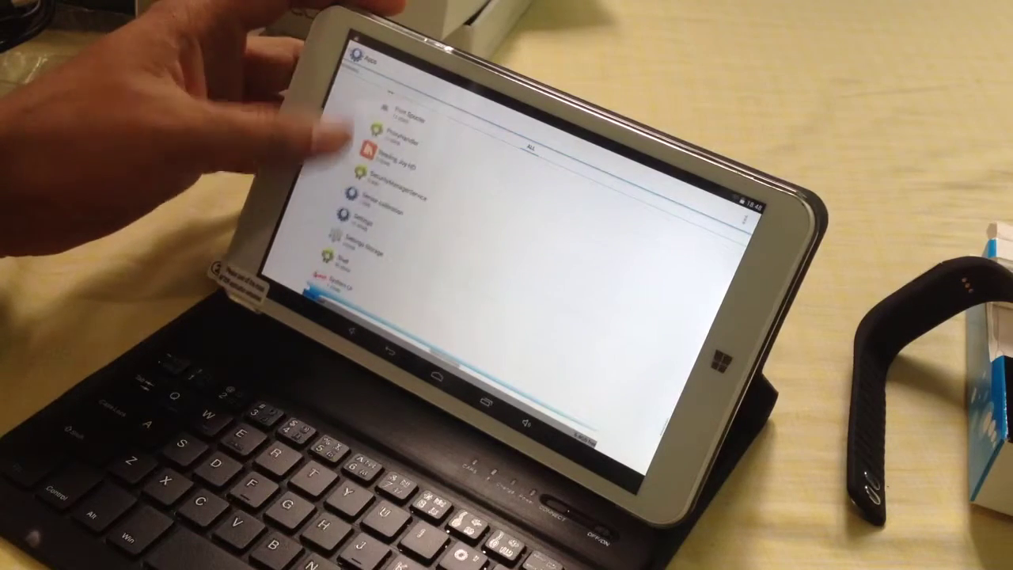
pyautogui.scroll(-5, 364, 197)
pyautogui.scroll(-5, 364, 190)
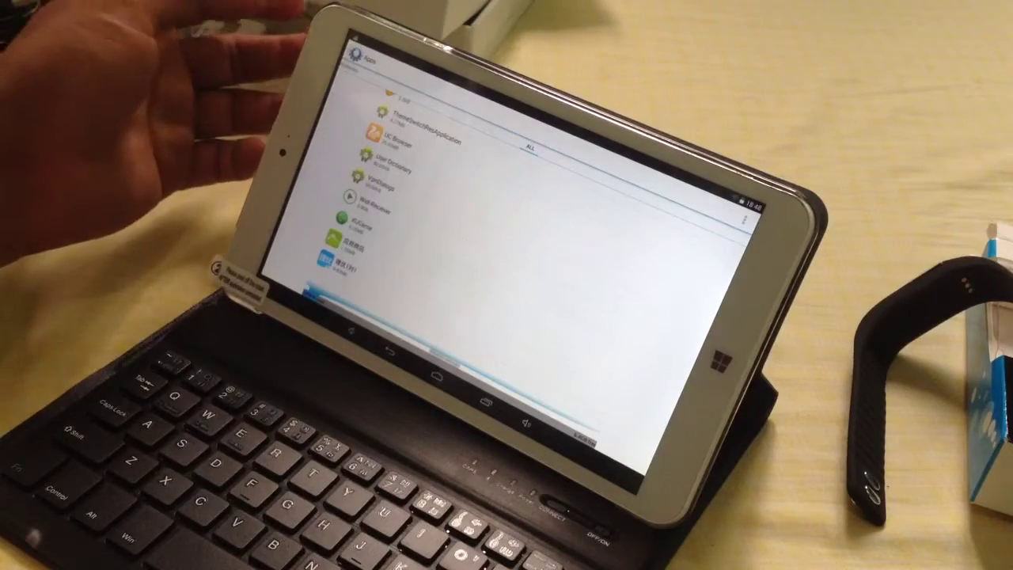
# - Disable the blue-icon Chinese app and clear its data, then return to the All apps list
pyautogui.click(340, 266)
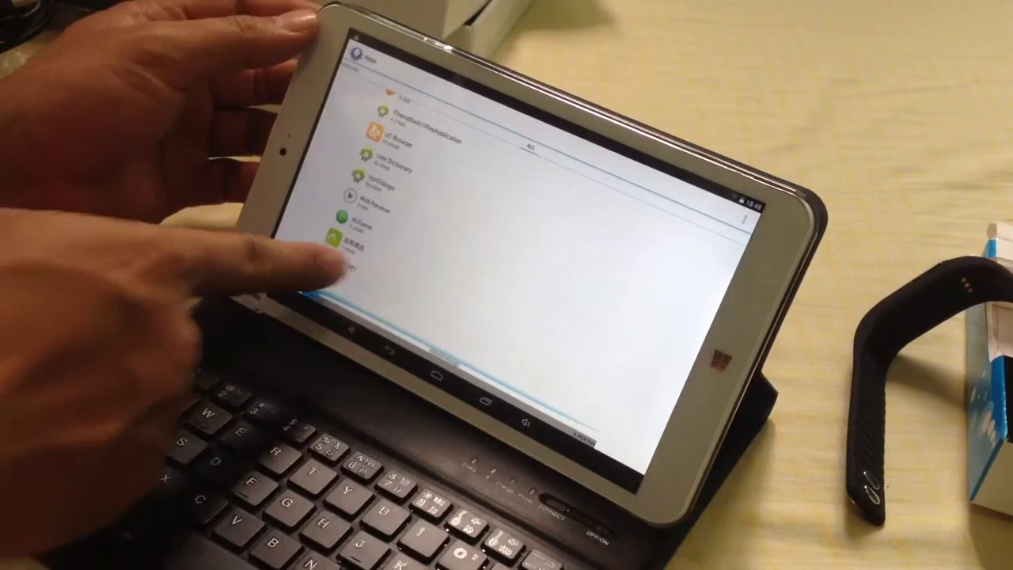
pyautogui.click(585, 214)
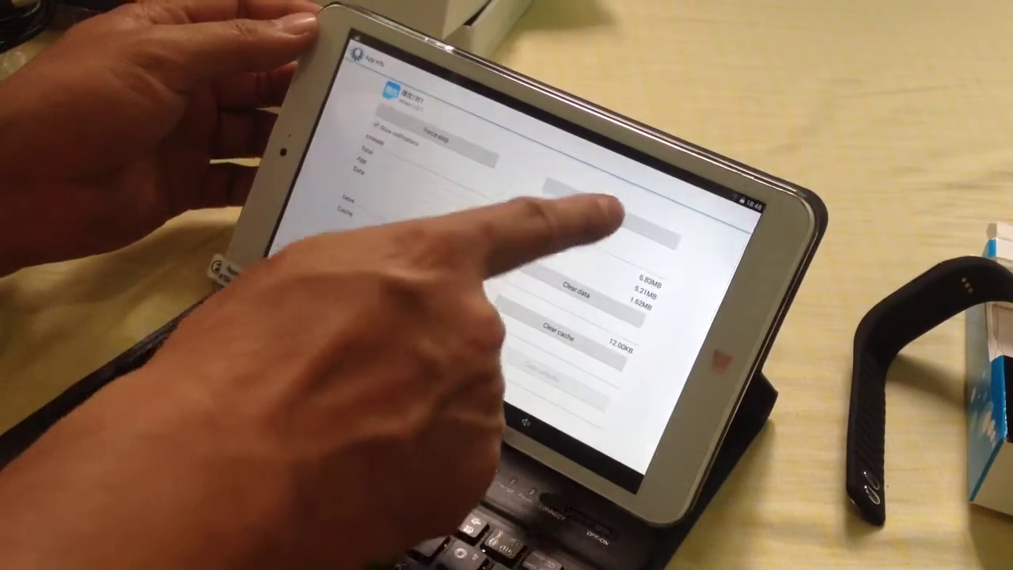
pyautogui.click(522, 289)
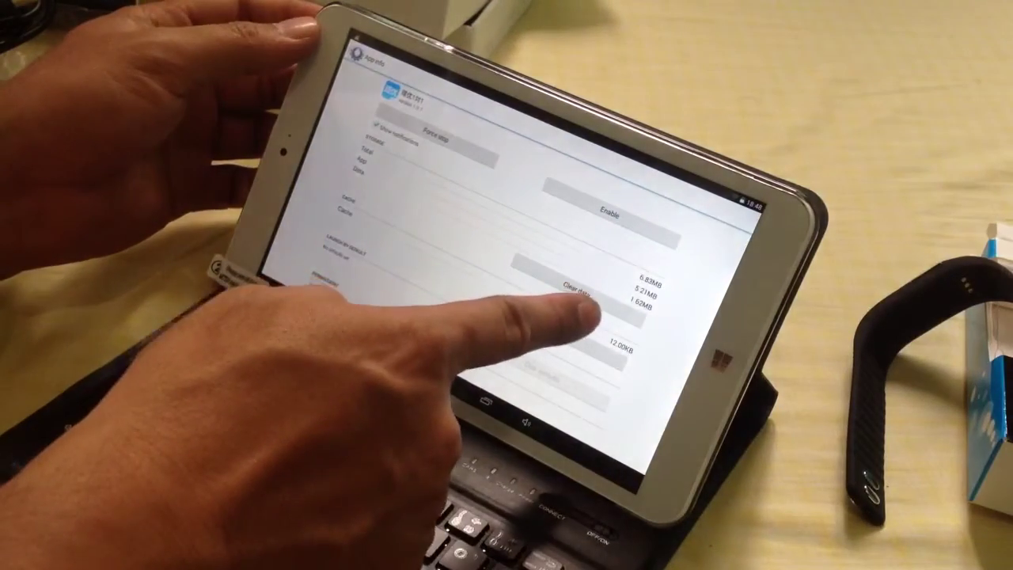
pyautogui.click(578, 316)
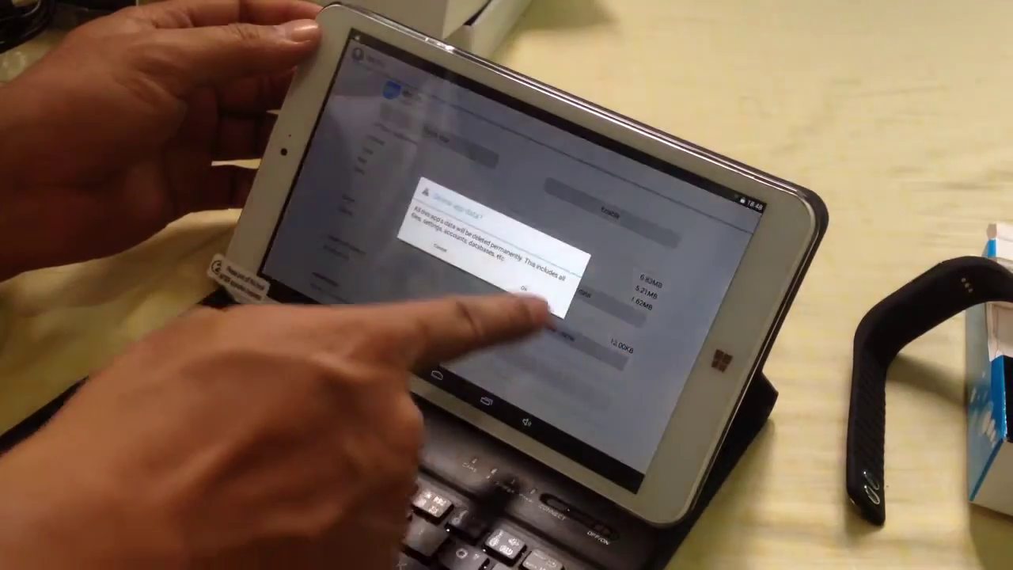
pyautogui.click(554, 317)
pyautogui.click(348, 329)
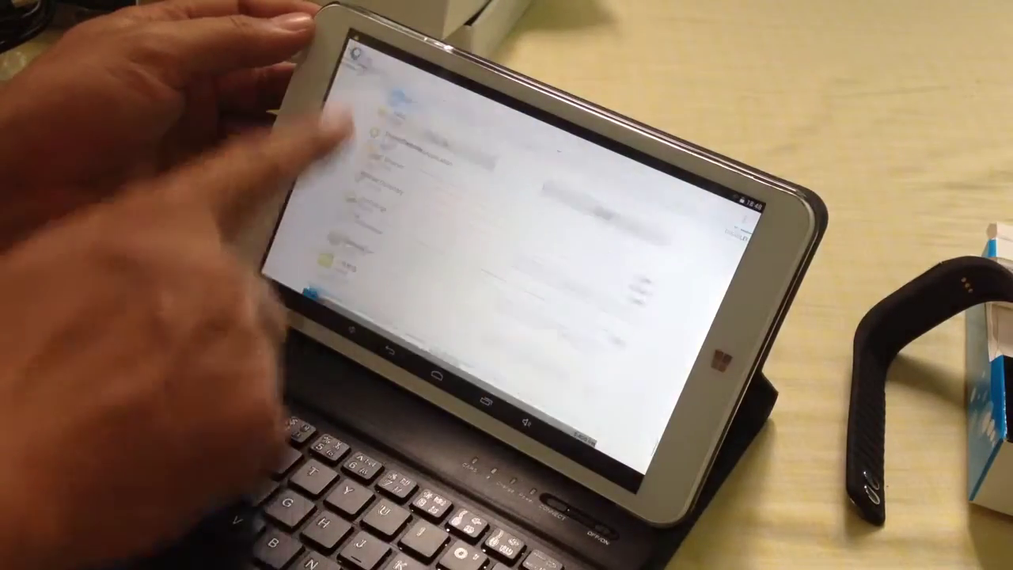
# - Clear data for and disable the last listed app, then return to the main Settings list
pyautogui.click(341, 261)
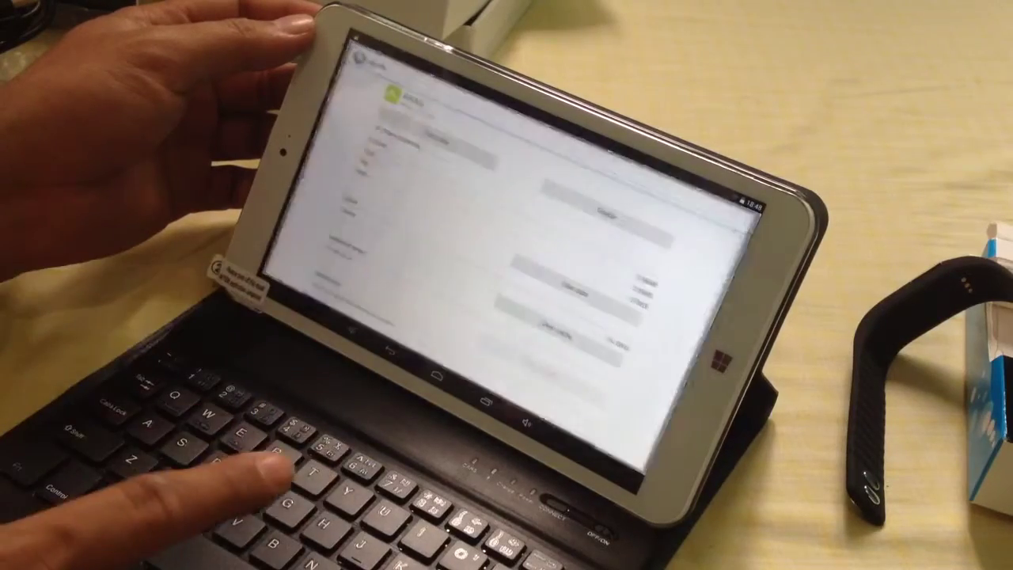
pyautogui.click(576, 286)
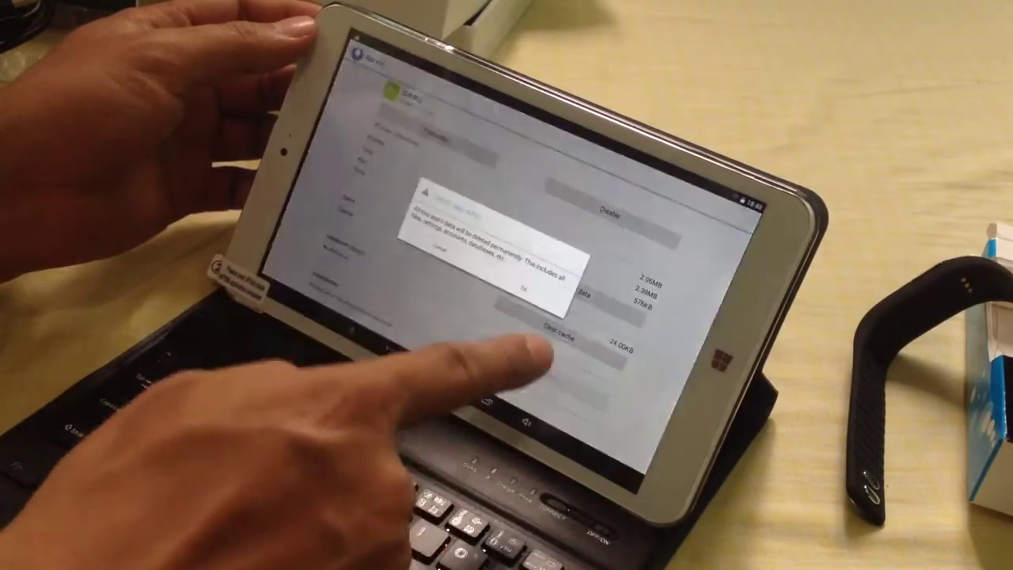
pyautogui.click(554, 308)
pyautogui.click(610, 212)
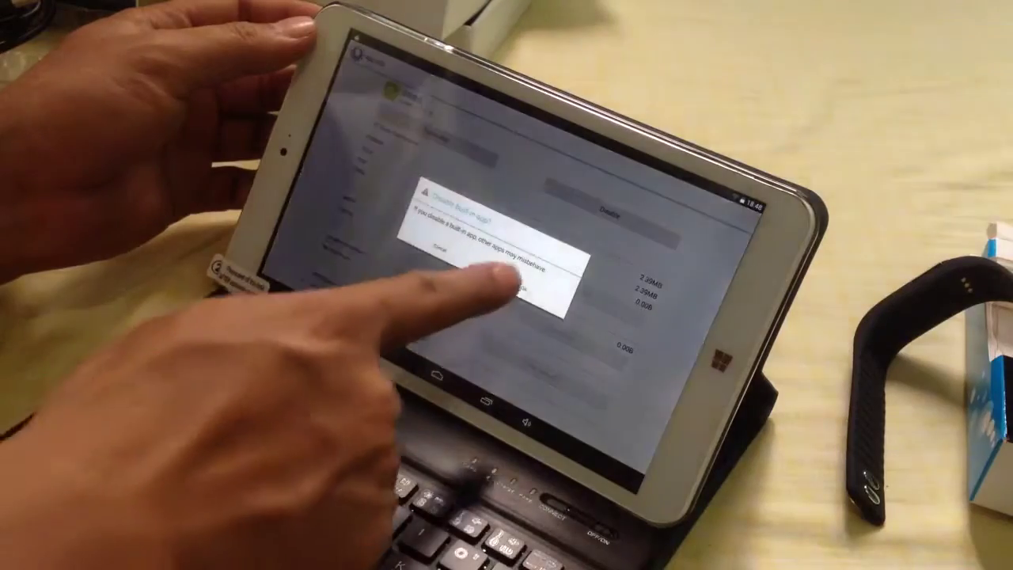
pyautogui.click(531, 283)
pyautogui.press('Escape')
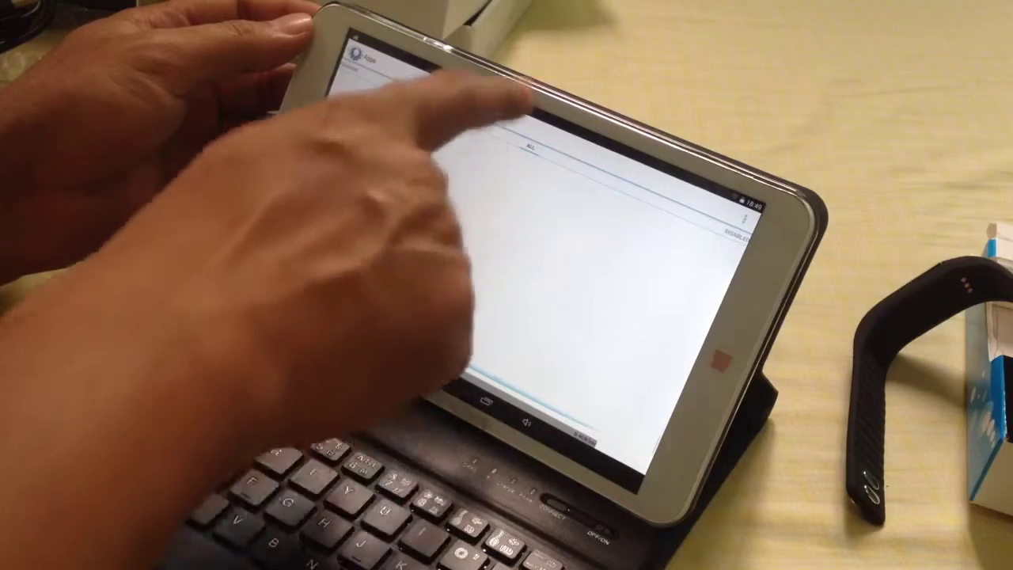
pyautogui.scroll(-3, 380, 198)
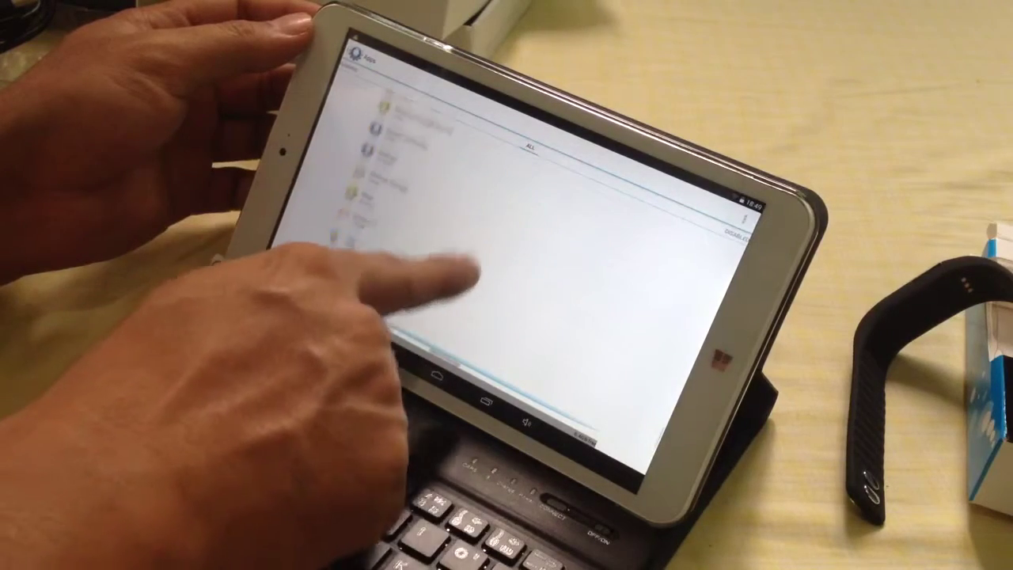
pyautogui.scroll(-3, 380, 182)
pyautogui.scroll(-3, 380, 198)
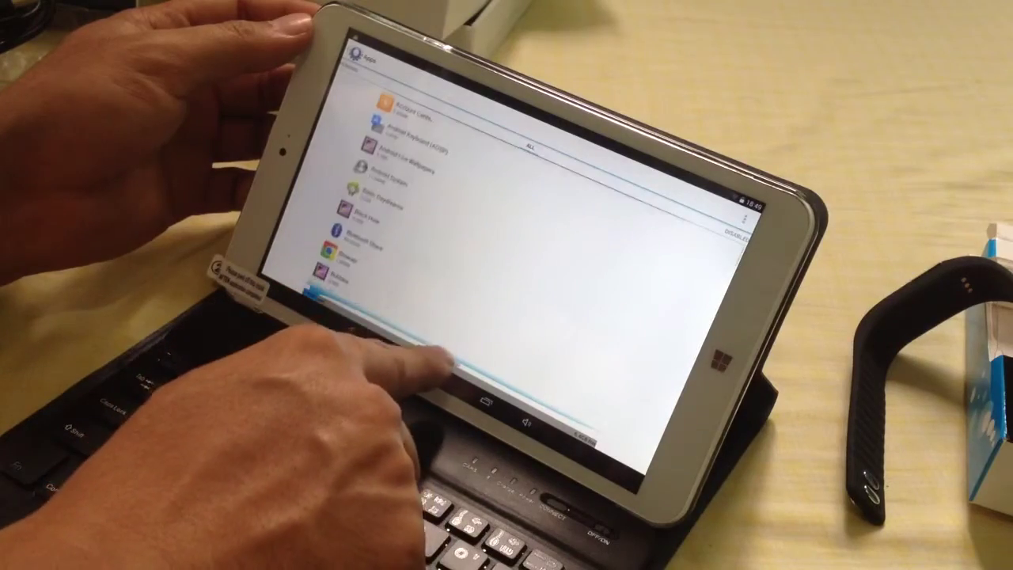
pyautogui.scroll(-3, 380, 198)
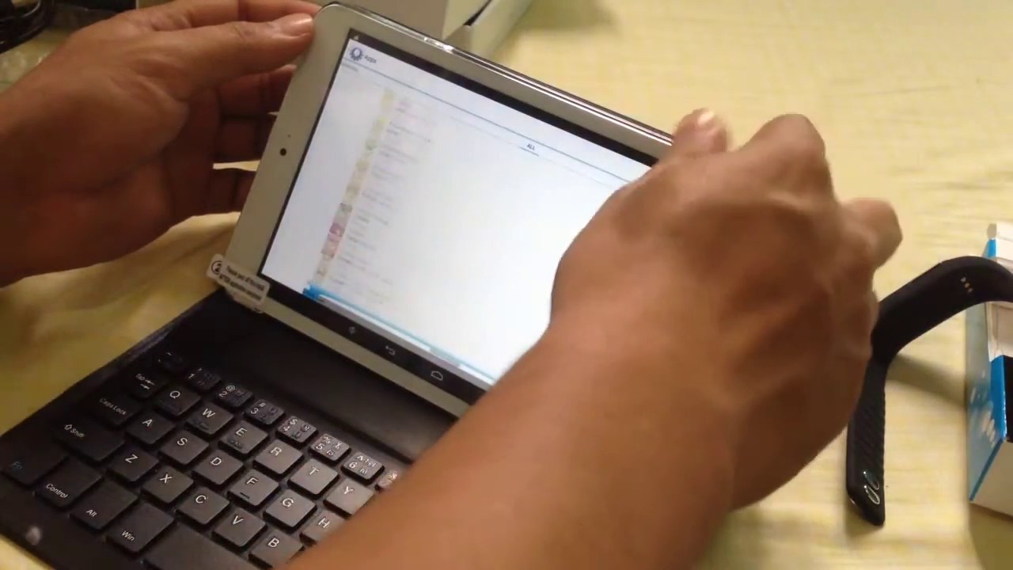
pyautogui.hscroll(3, 475, 222)
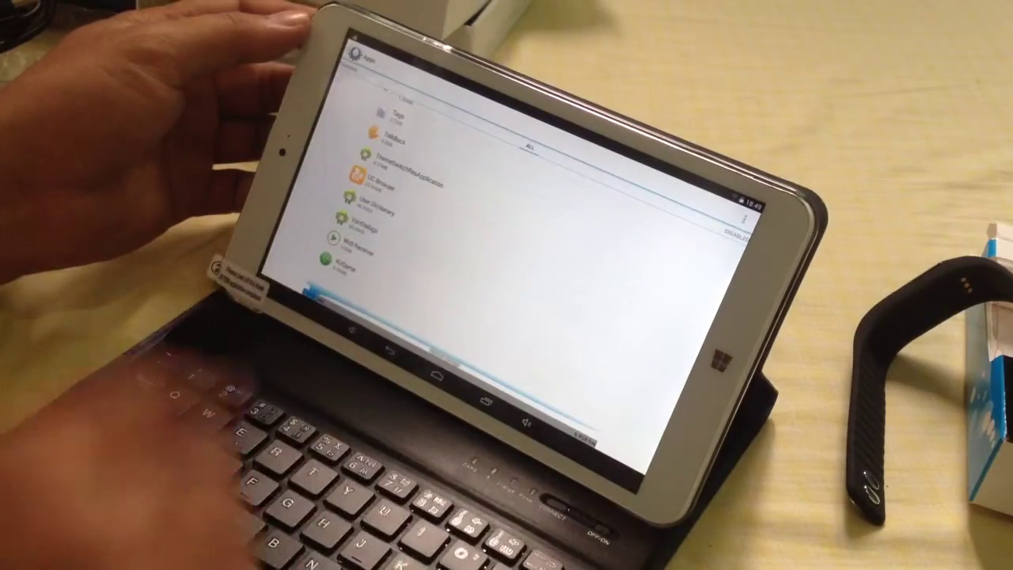
pyautogui.click(357, 56)
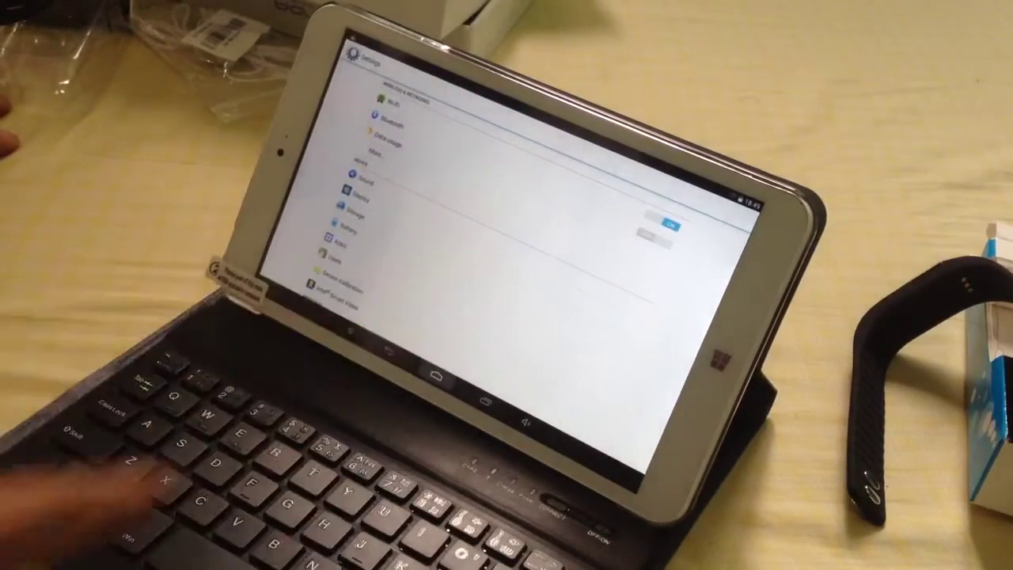
# - Leave Settings and return to the home screen using Escape
pyautogui.press('Escape')
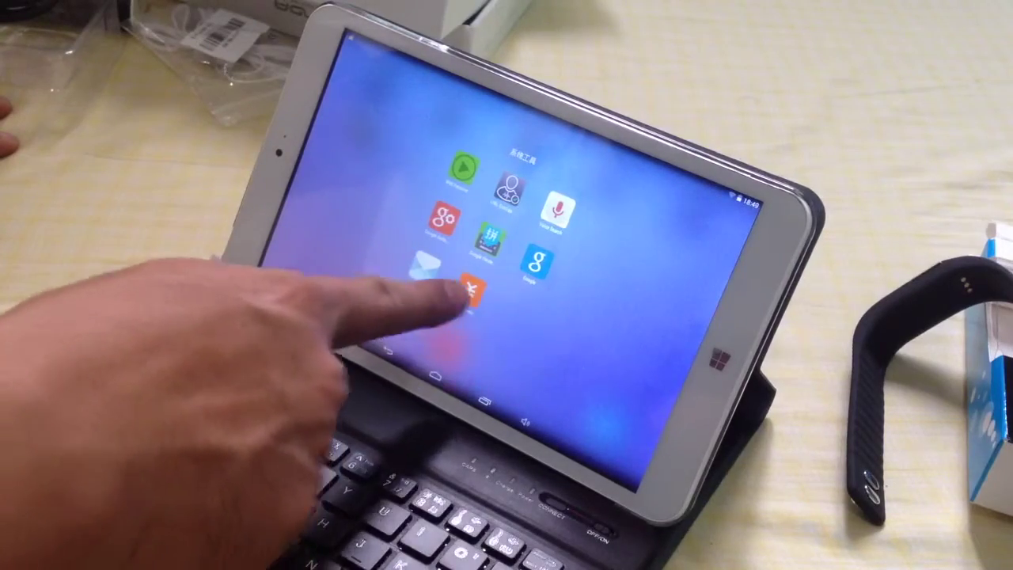
# - Briefly open the orange Account Center app, return home, then open and close the app folder
pyautogui.click(470, 289)
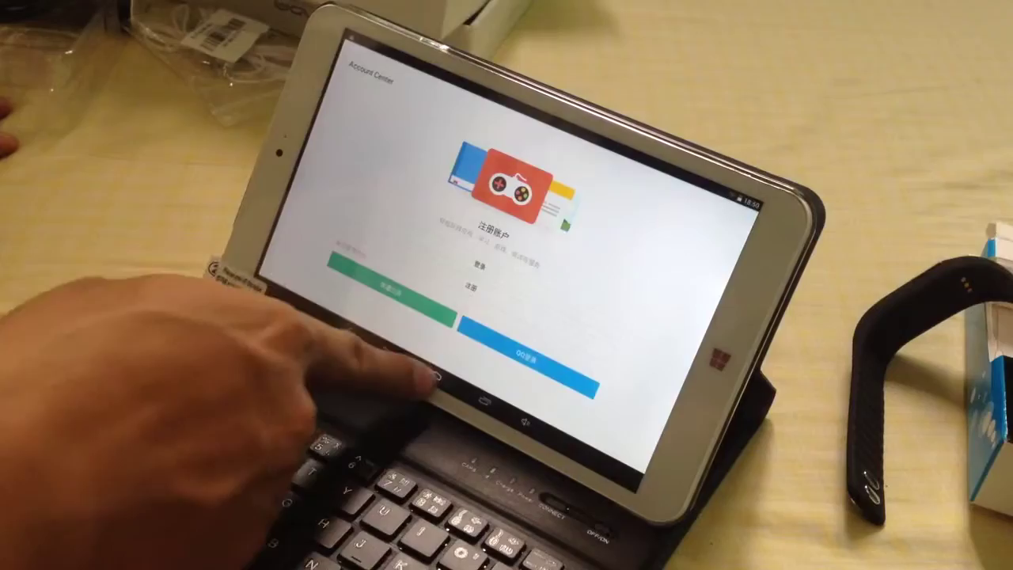
pyautogui.click(433, 374)
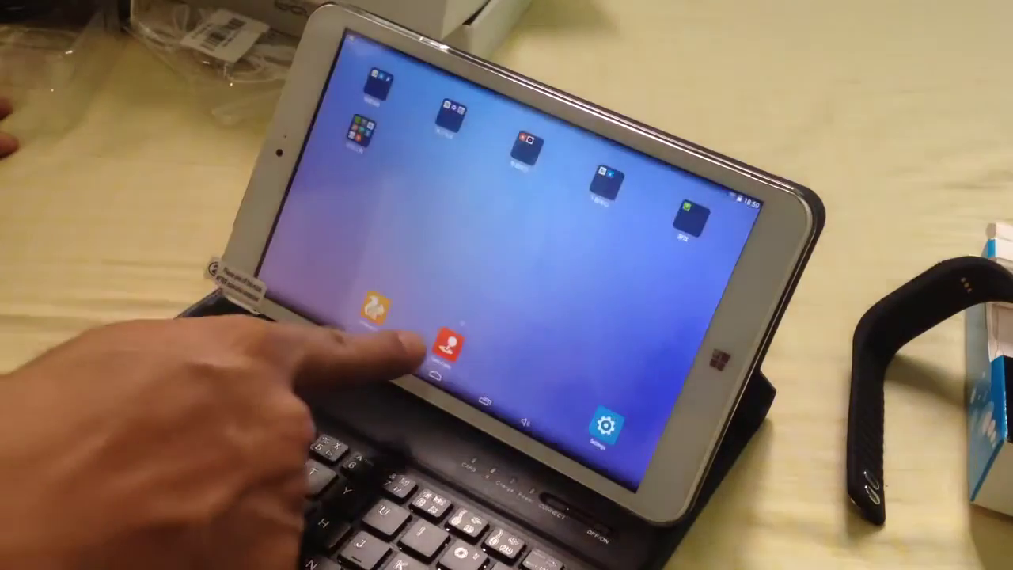
pyautogui.click(372, 123)
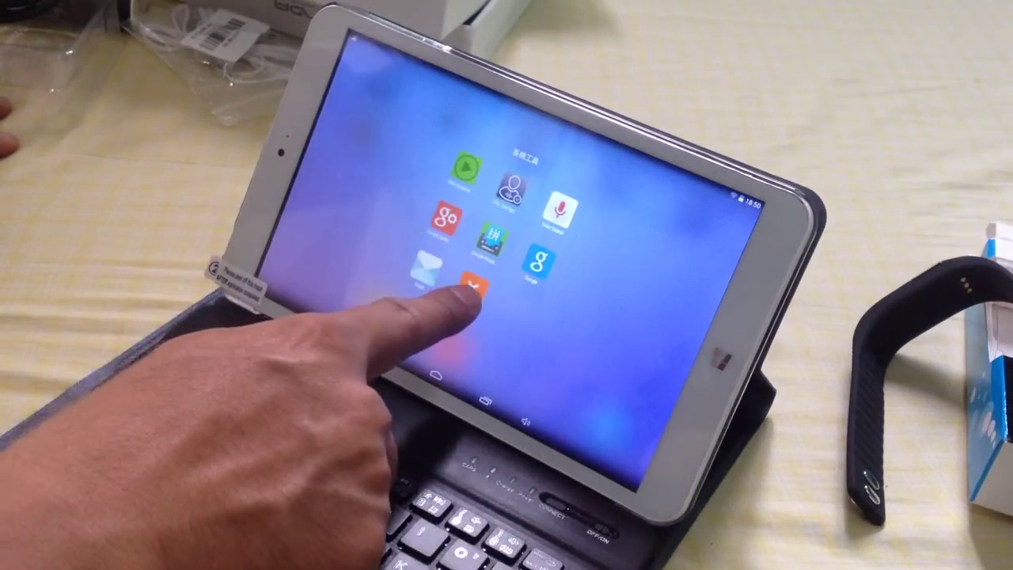
pyautogui.click(467, 340)
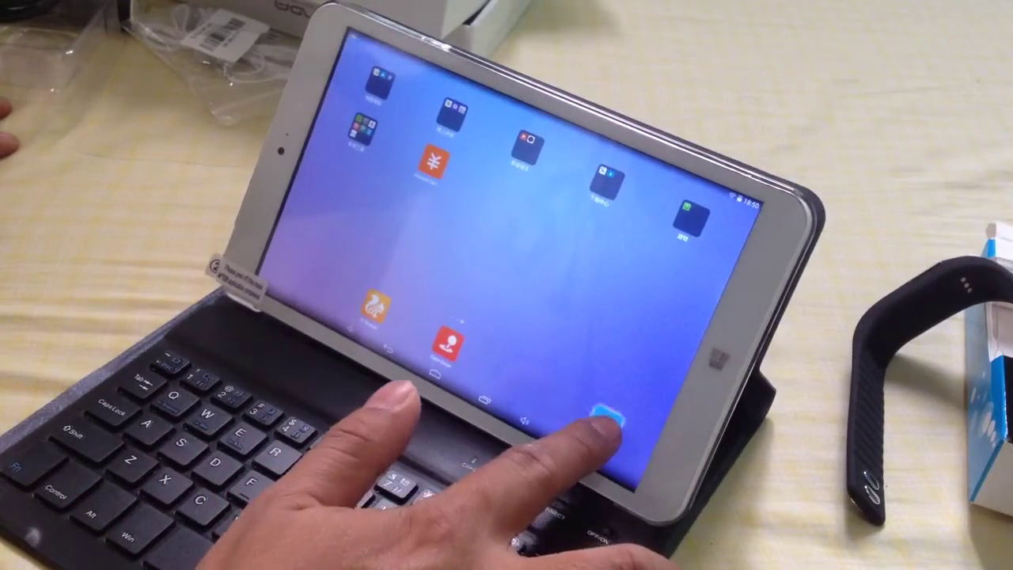
# - Launch Settings from the gear icon on the home screen
pyautogui.click(606, 421)
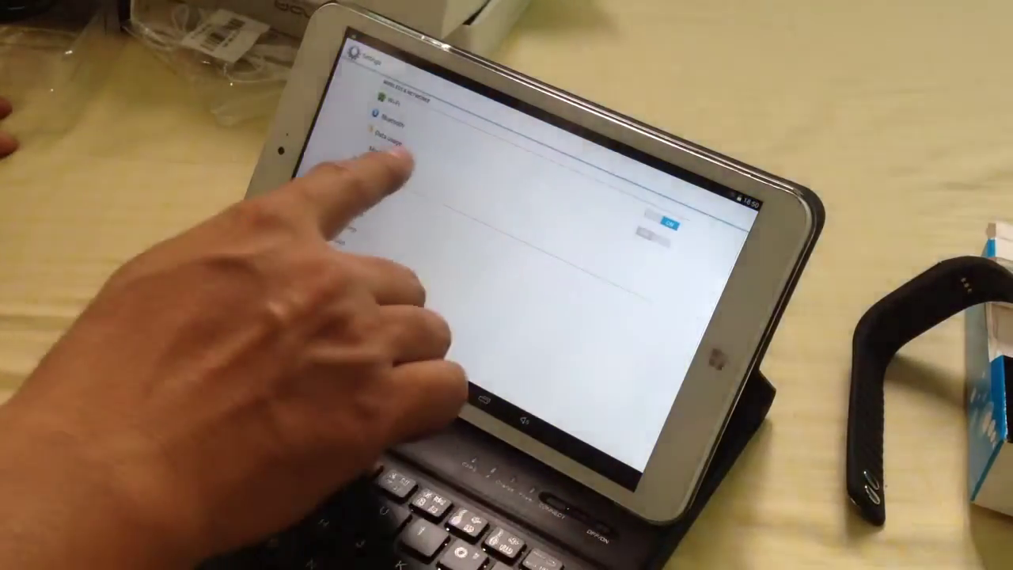
pyautogui.scroll(-8, 372, 197)
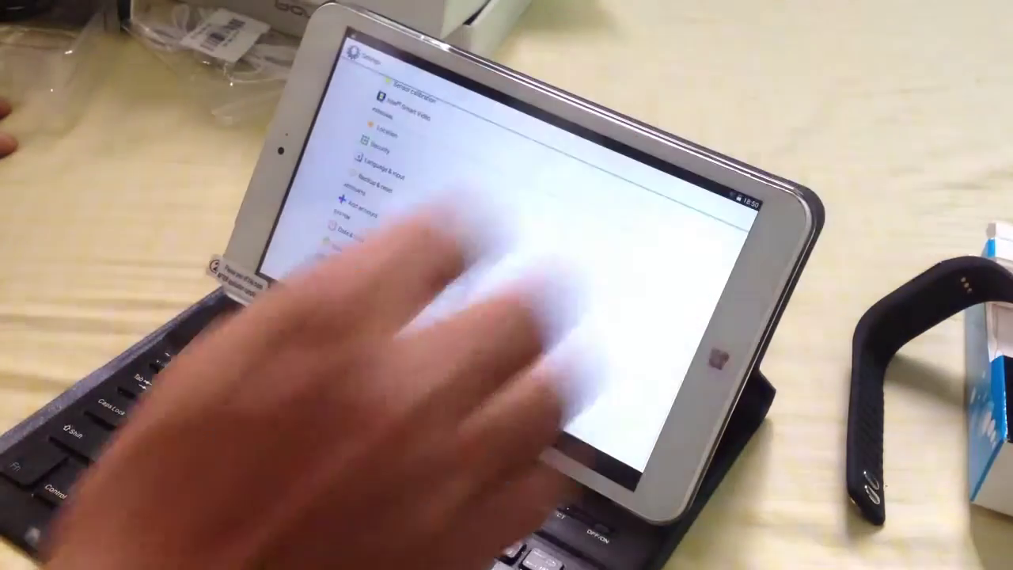